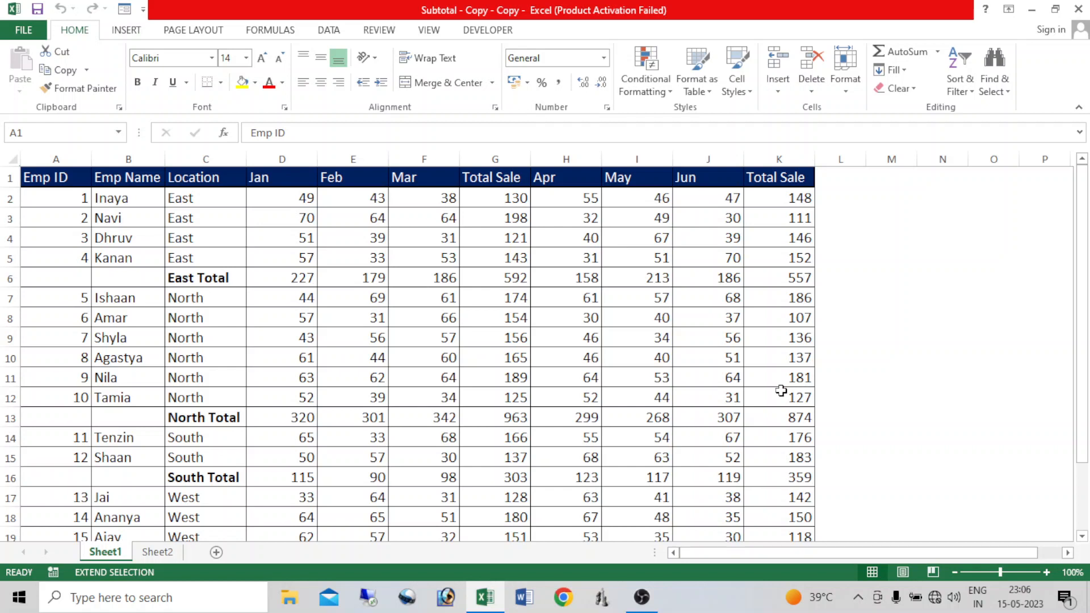
Step: Examine the employee details, locations, monthly sales, Total Sale columns and the East Total row of the sales table
key("F8")
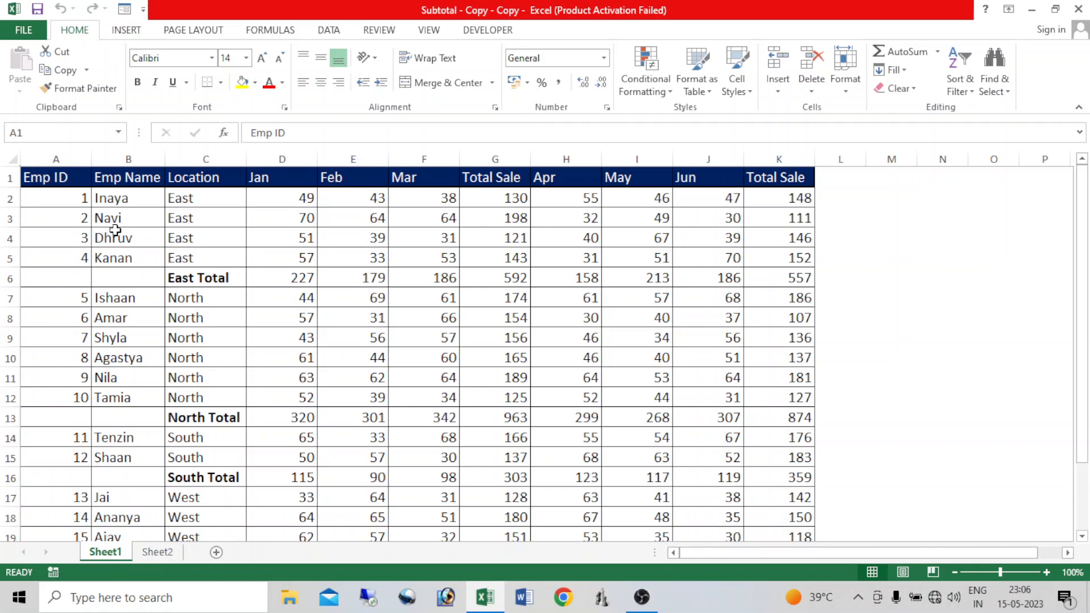
left_click_drag(48, 203, 53, 336)
left_click_drag(134, 240, 131, 338)
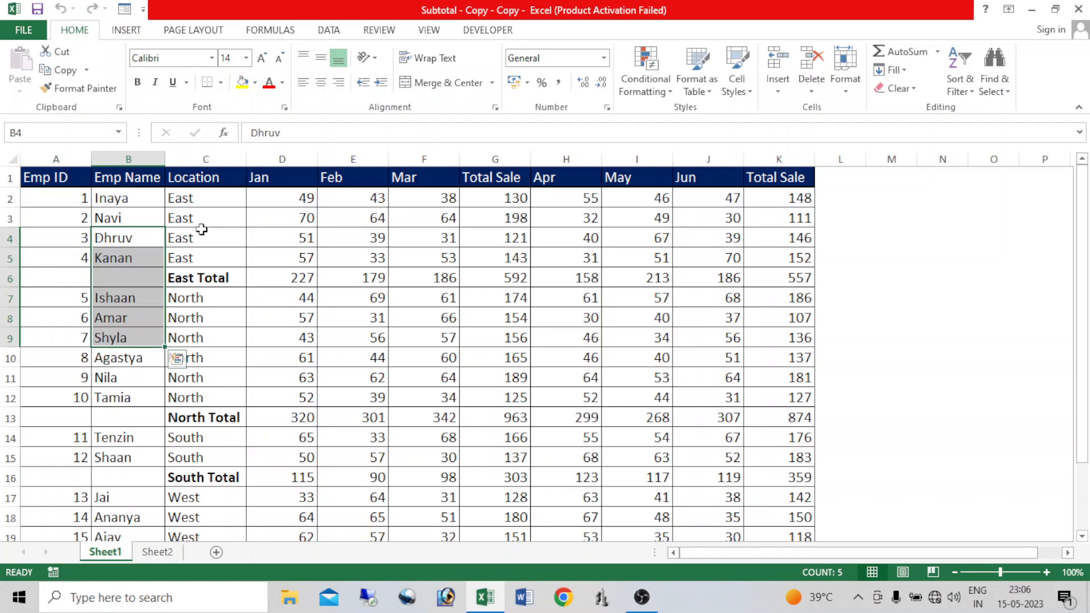
left_click_drag(201, 218, 207, 377)
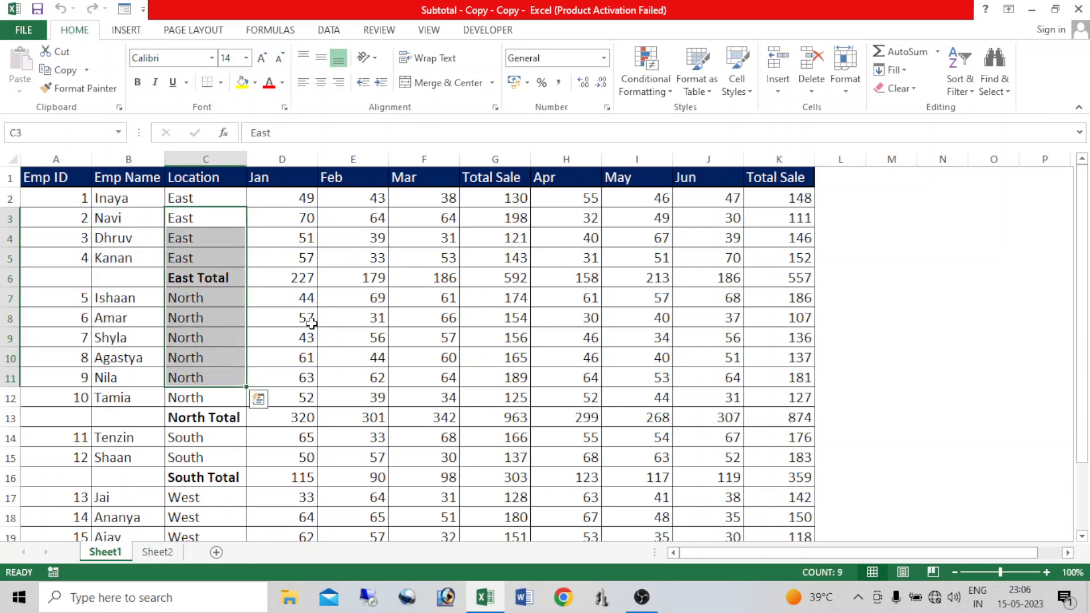
left_click_drag(300, 261, 307, 321)
left_click_drag(368, 278, 378, 298)
left_click_drag(497, 279, 496, 340)
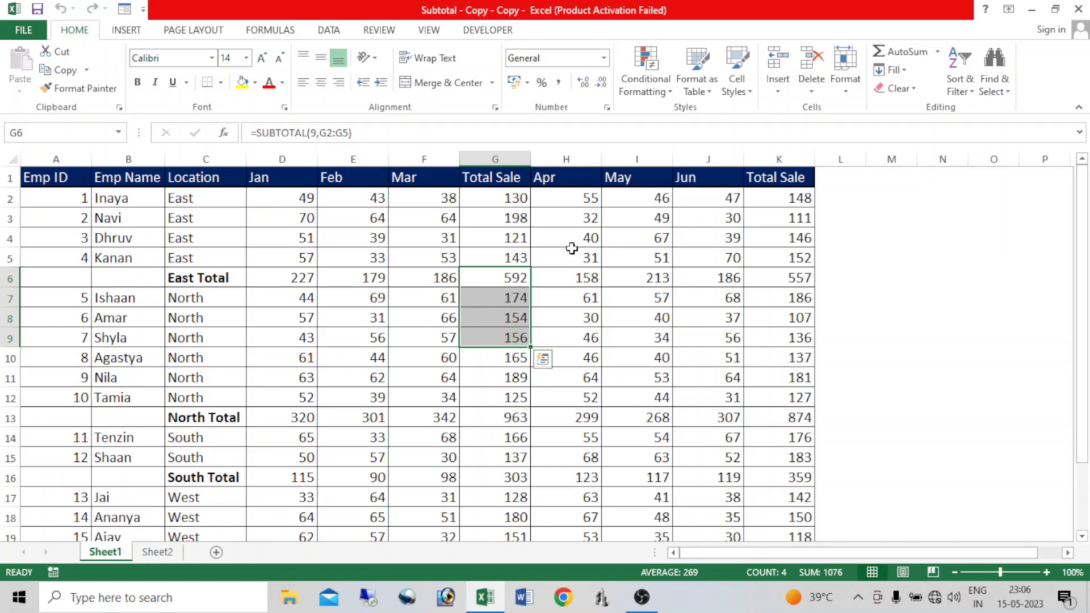
left_click_drag(570, 250, 567, 298)
left_click_drag(670, 275, 689, 278)
left_click(810, 277)
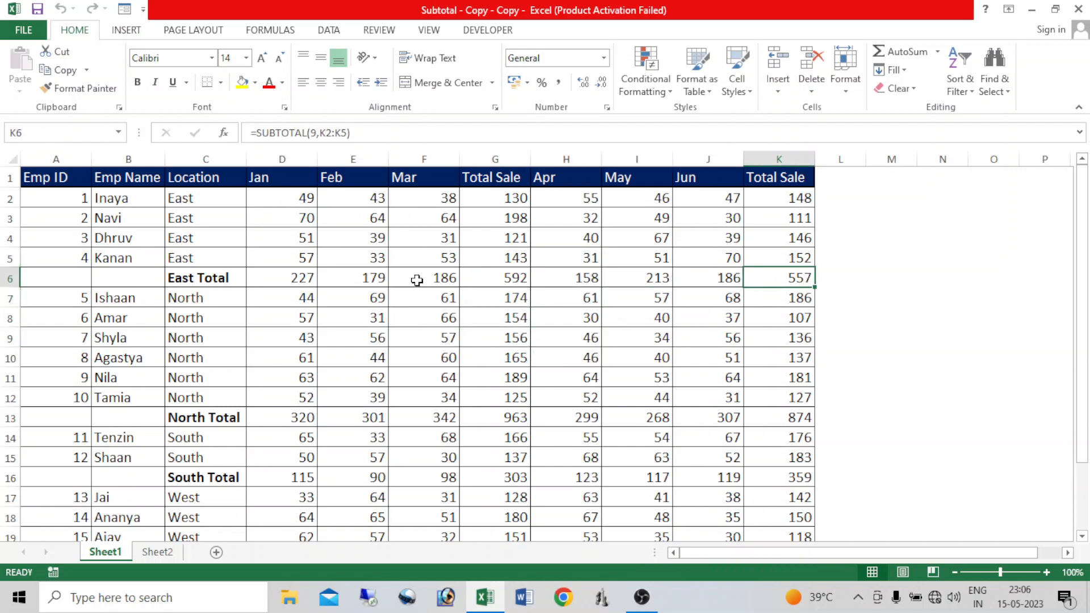
left_click_drag(488, 192, 493, 312)
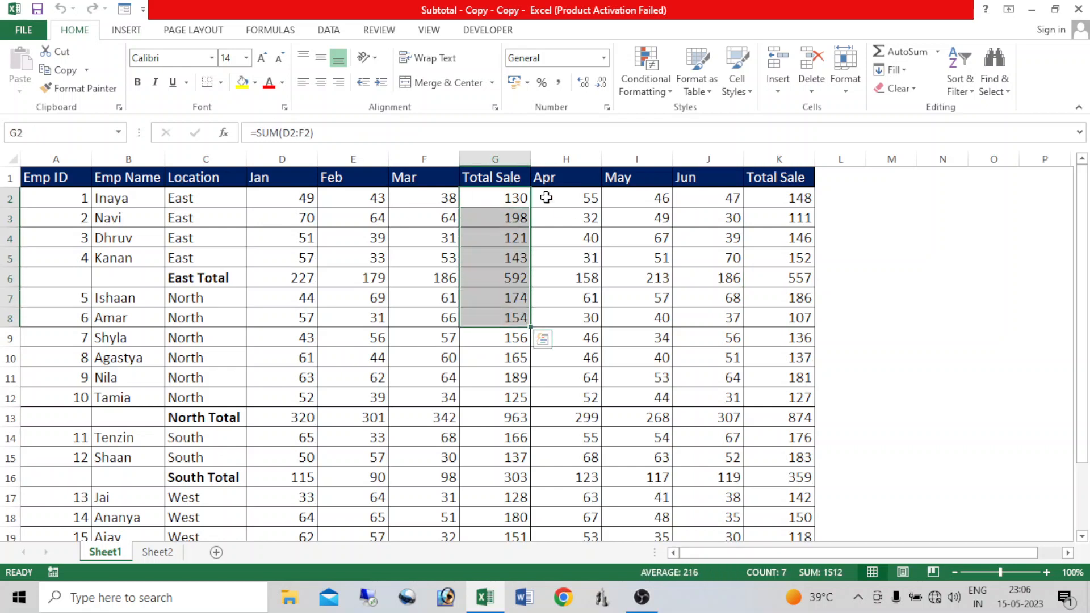
left_click_drag(546, 197, 562, 258)
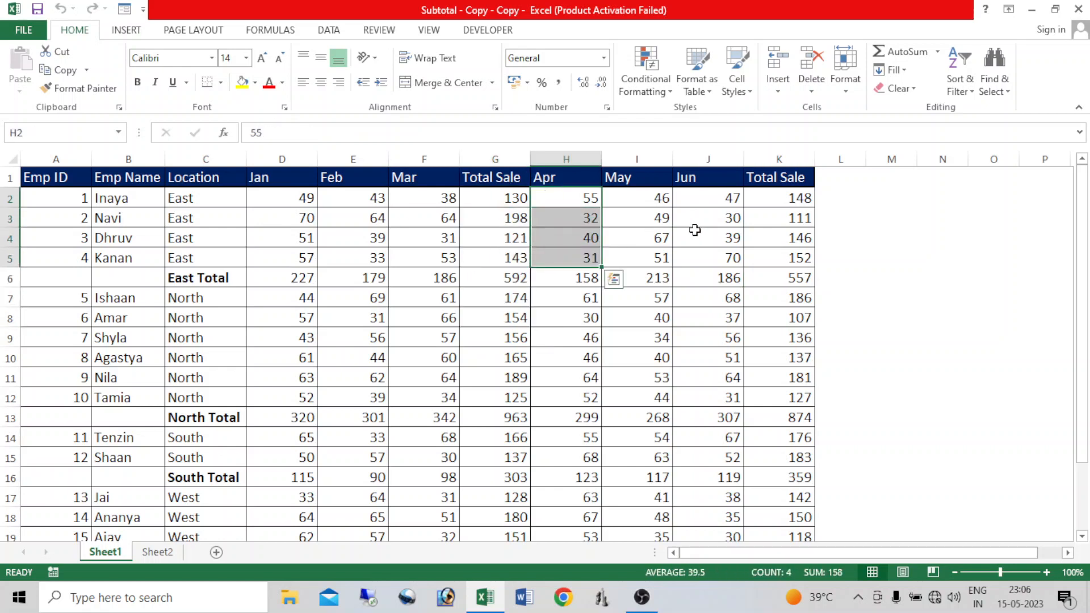
left_click_drag(768, 216, 761, 297)
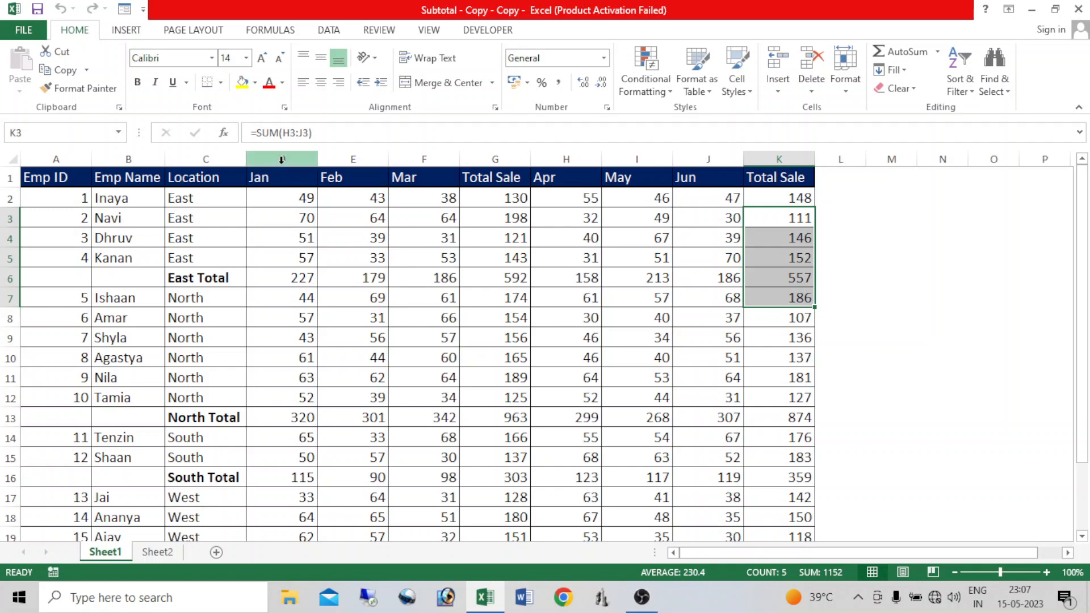
Step: Group the Jan to Mar columns (D:F), and try collapsing and expanding the group
left_click_drag(282, 159, 397, 179)
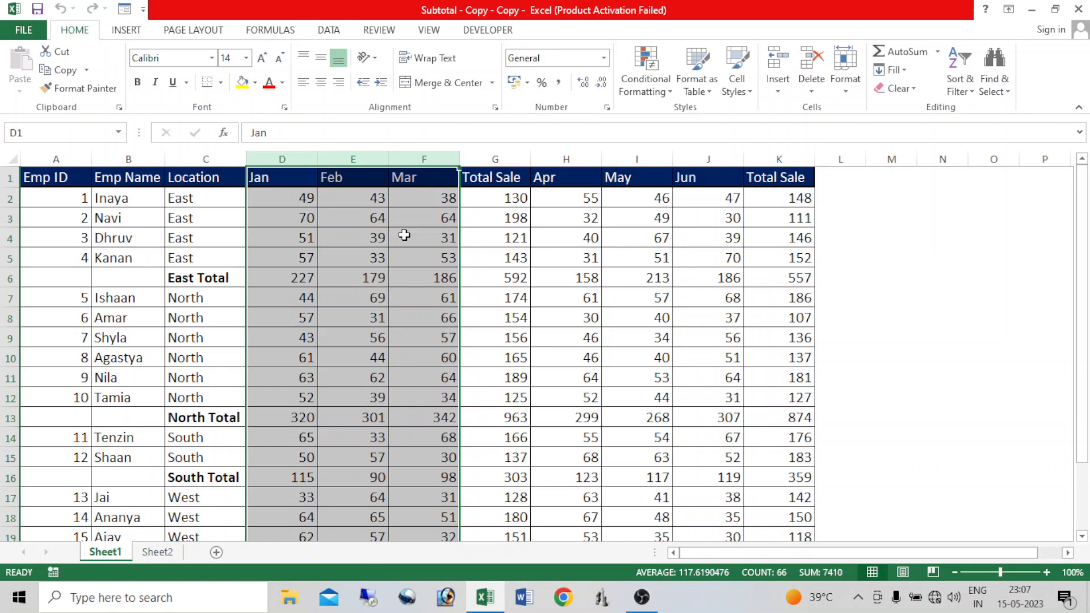
left_click(324, 31)
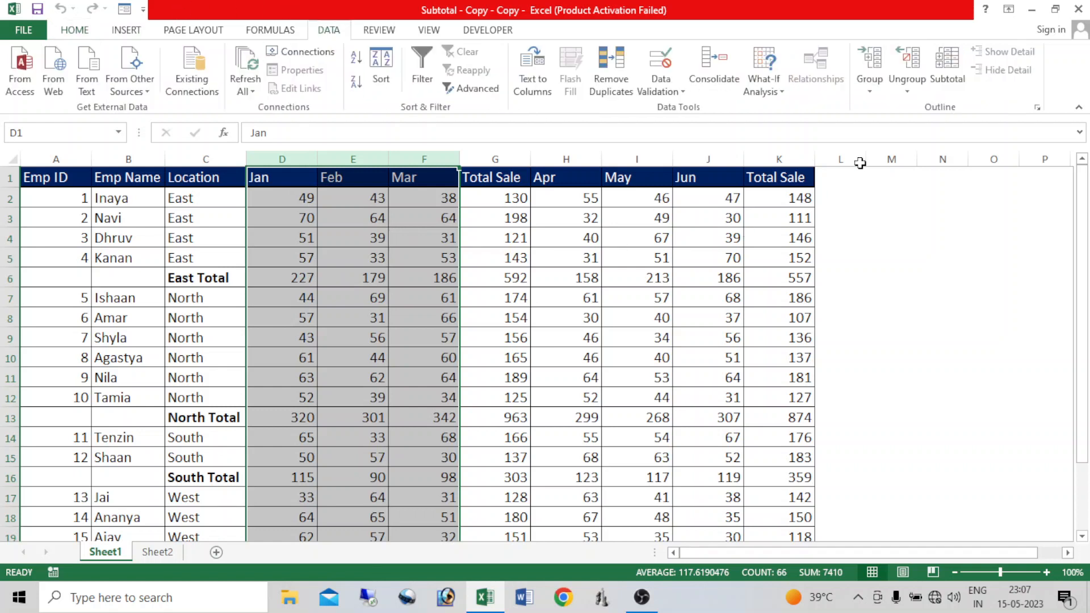
left_click(869, 92)
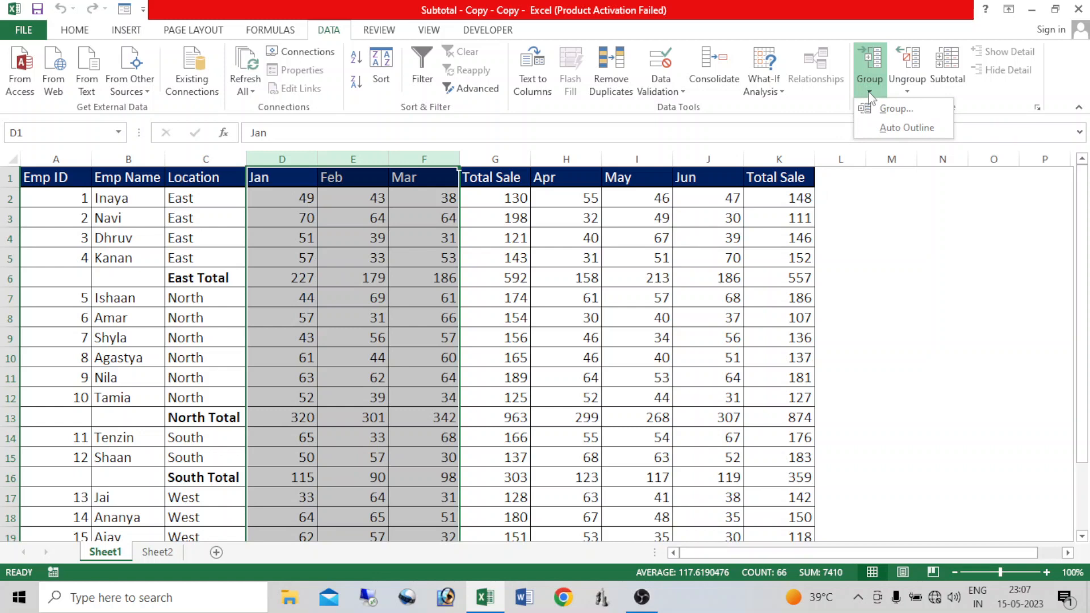
left_click(889, 108)
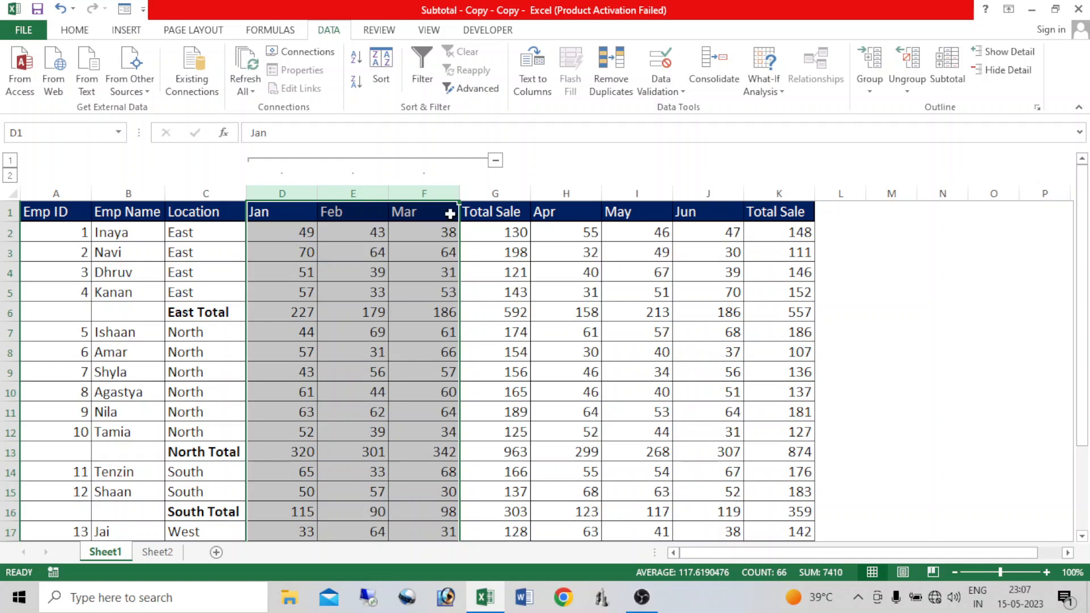
left_click(496, 160)
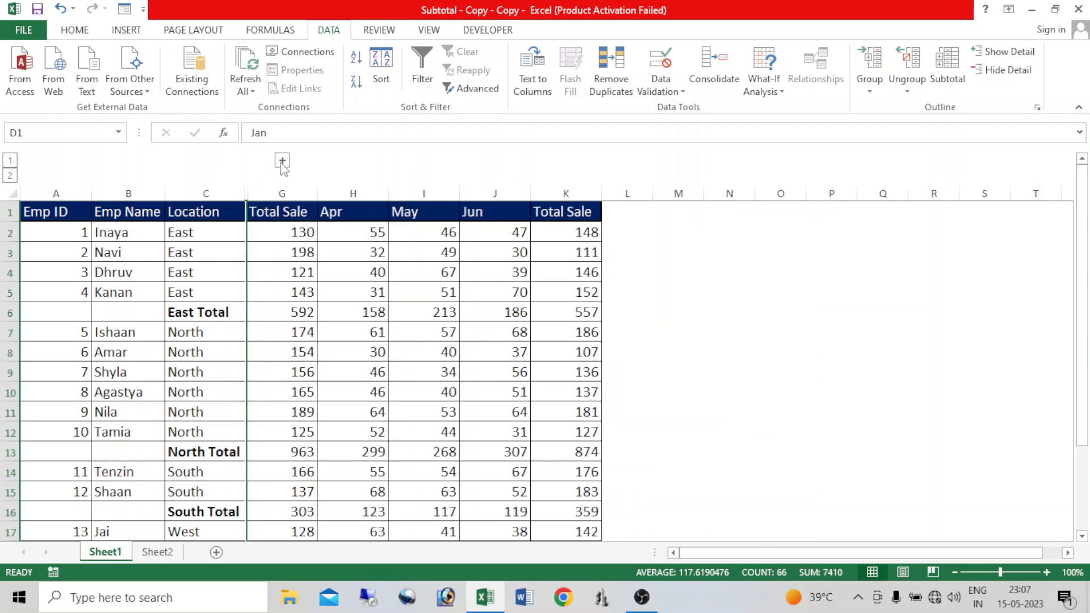
left_click(282, 161)
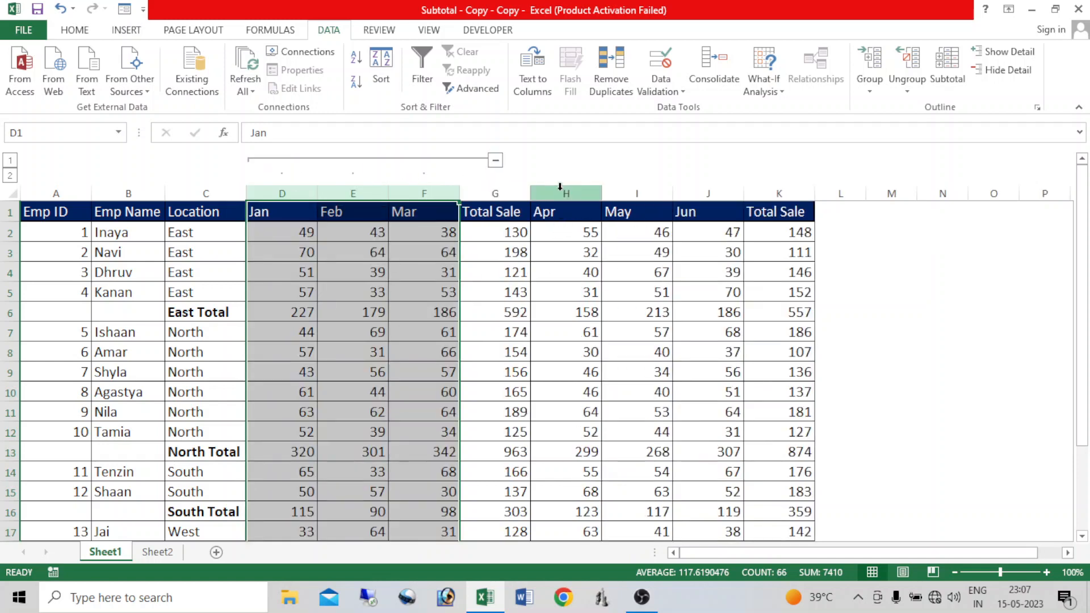
Step: Group the Apr to Jun columns (H:J)
left_click_drag(561, 192, 704, 203)
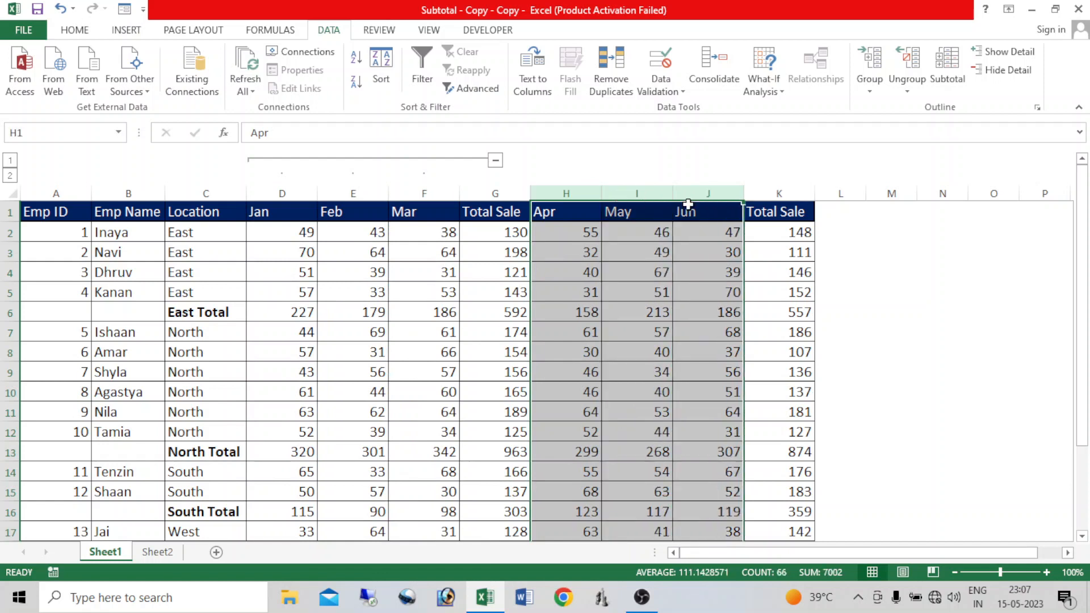
left_click(869, 91)
left_click(888, 108)
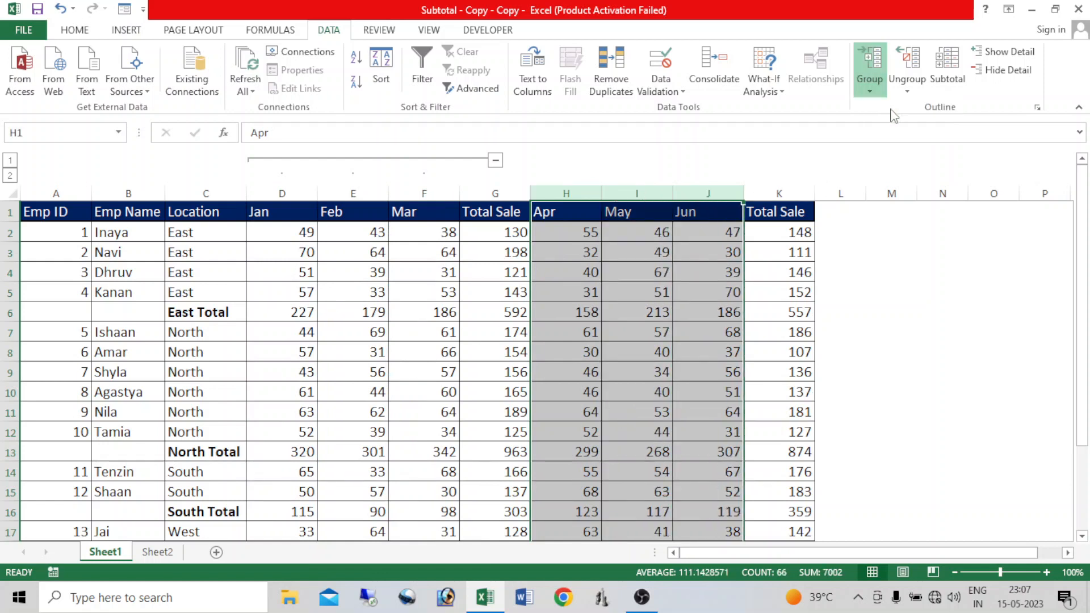
Step: Try collapsing and expanding both monthly column groups, leaving both collapsed so only the Total Sale columns show
left_click(779, 161)
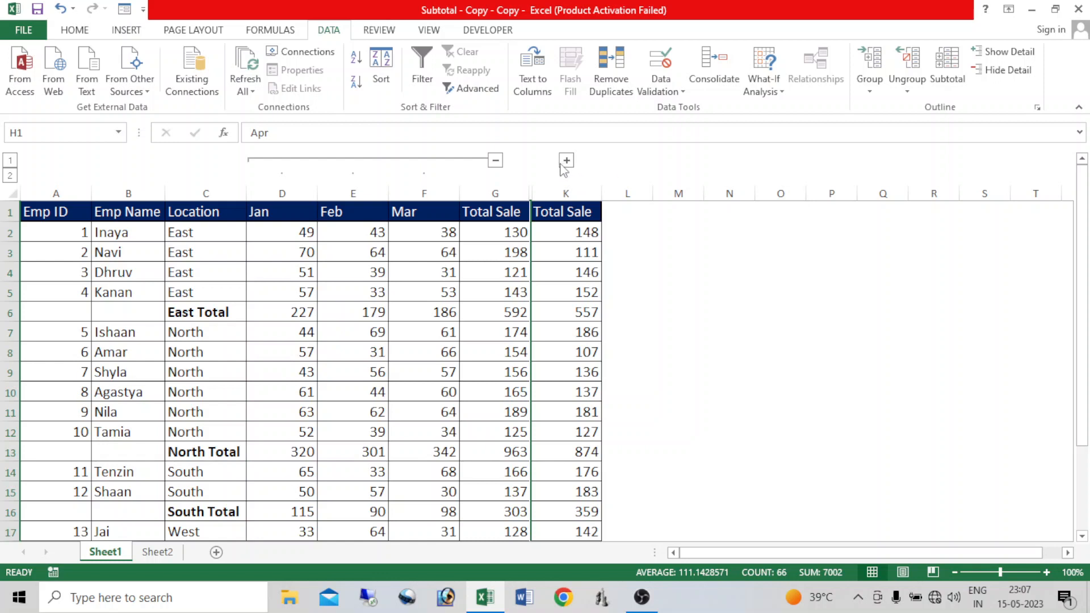
left_click(495, 160)
left_click(282, 161)
left_click(565, 161)
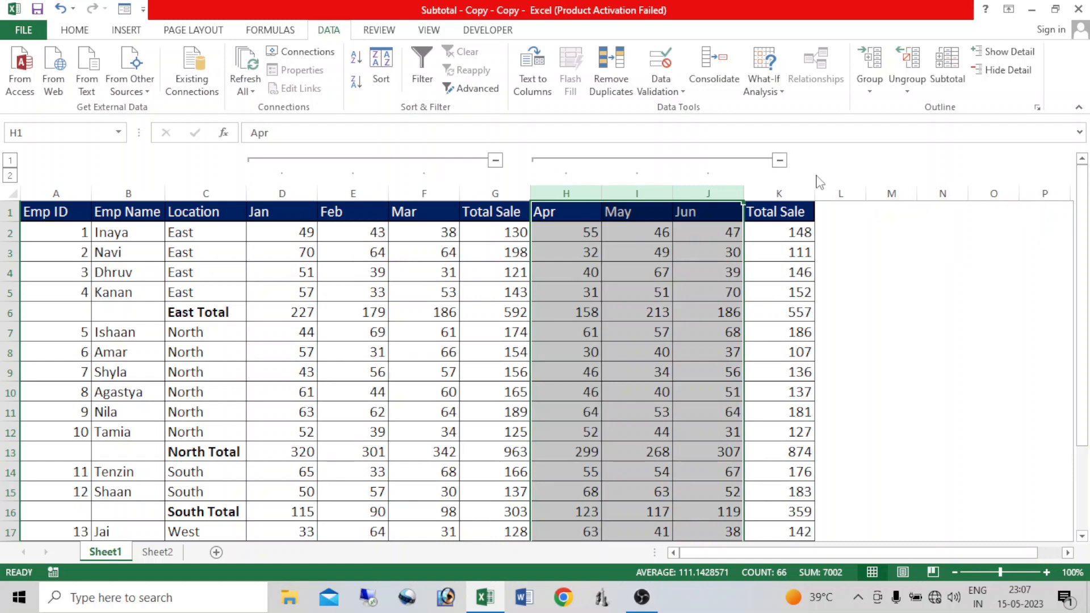
left_click(779, 161)
left_click(494, 162)
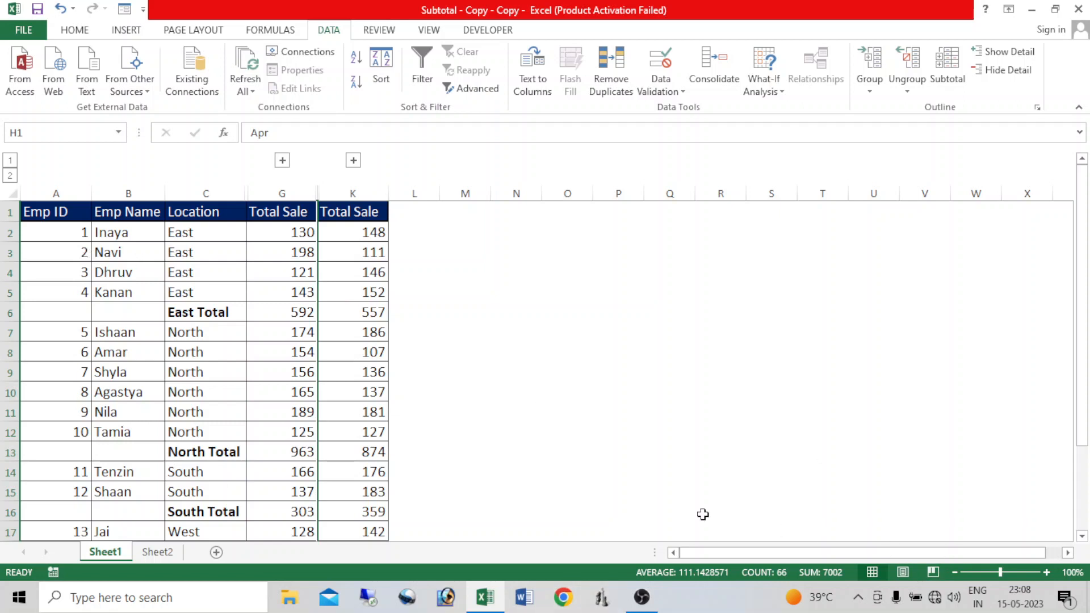
Step: Group the East employee rows 2 to 5 above the East Total row
left_click(10, 233)
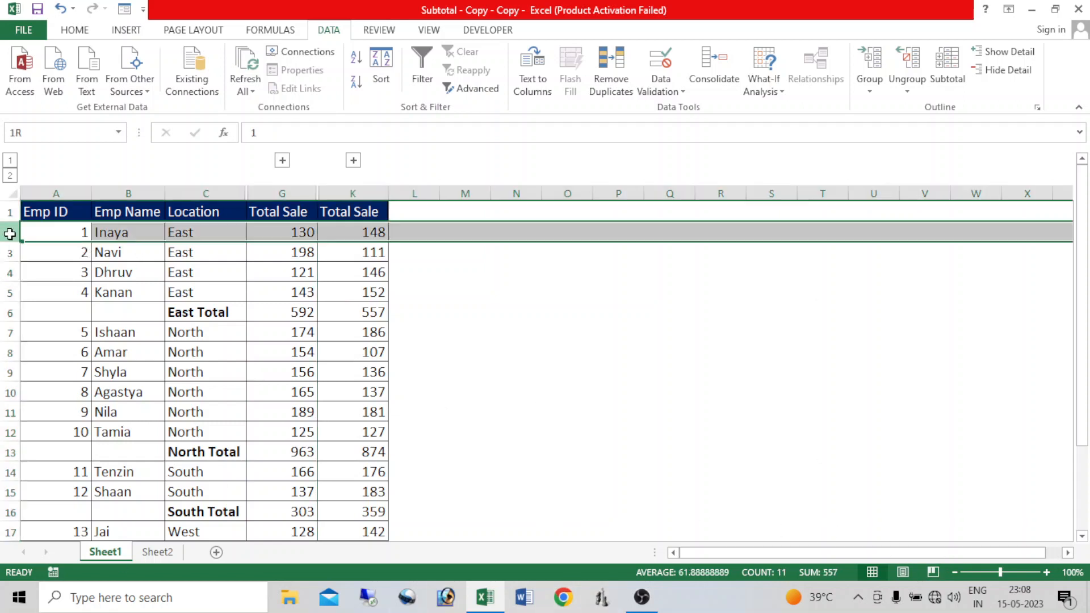
left_click_drag(10, 234, 10, 293)
left_click(871, 85)
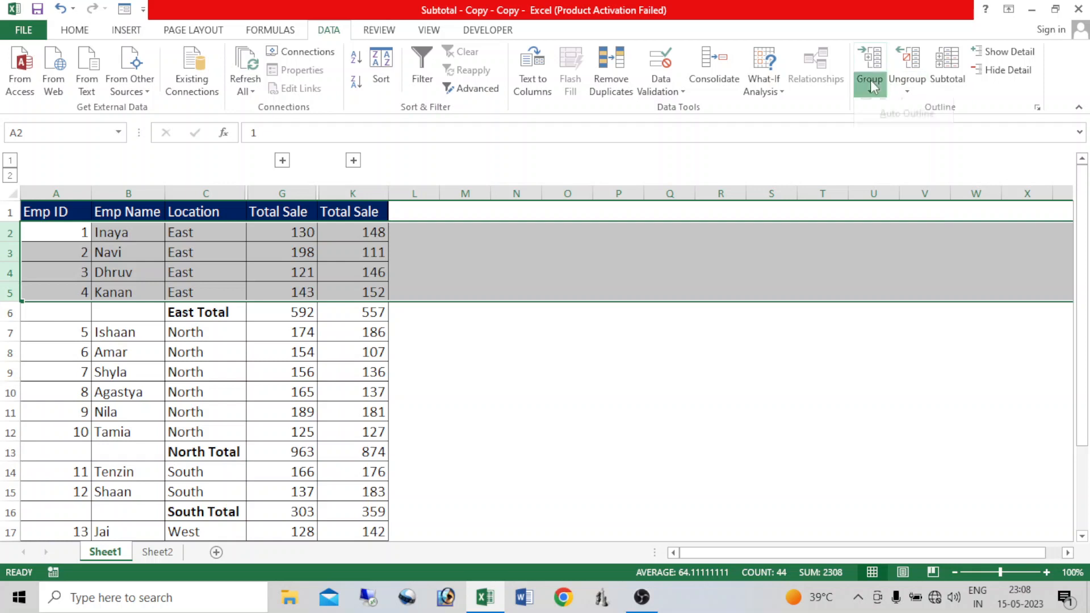
left_click(877, 100)
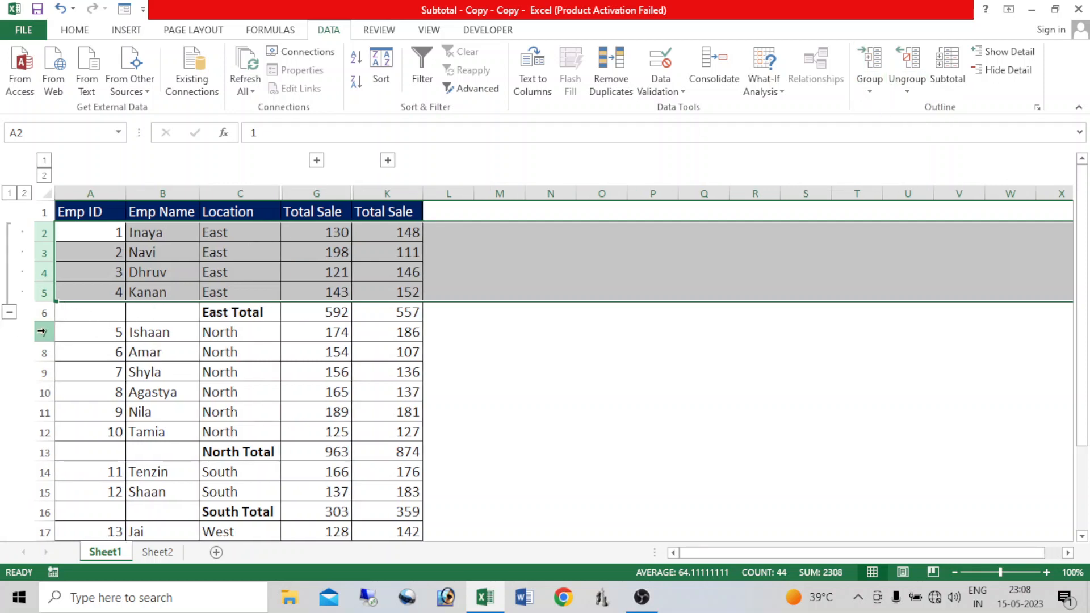
Step: Group the North employee rows 7 to 12 above the North Total row
left_click_drag(43, 335, 46, 432)
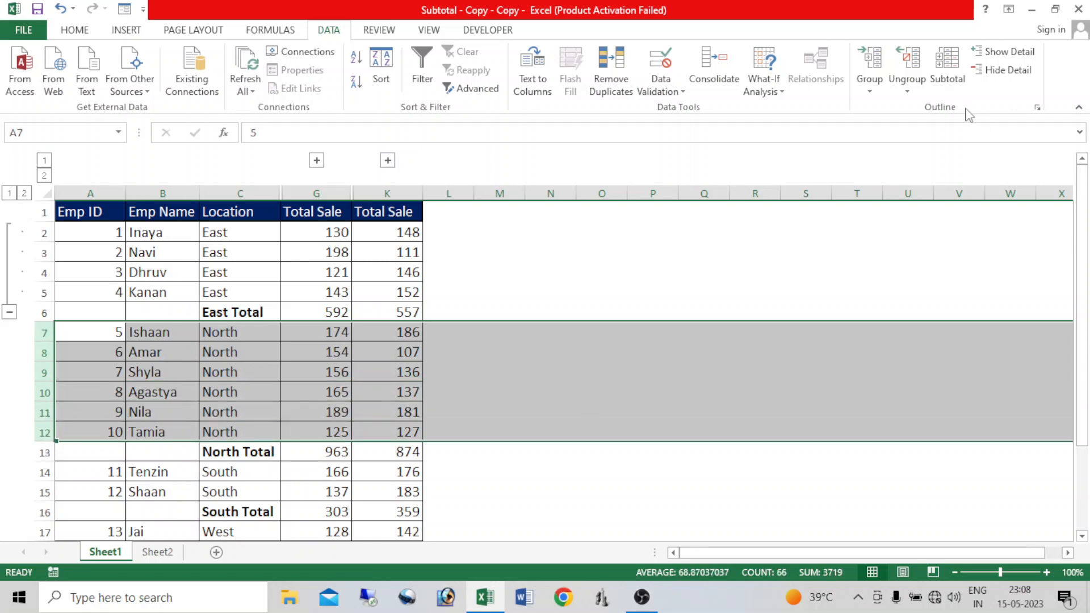
left_click(877, 96)
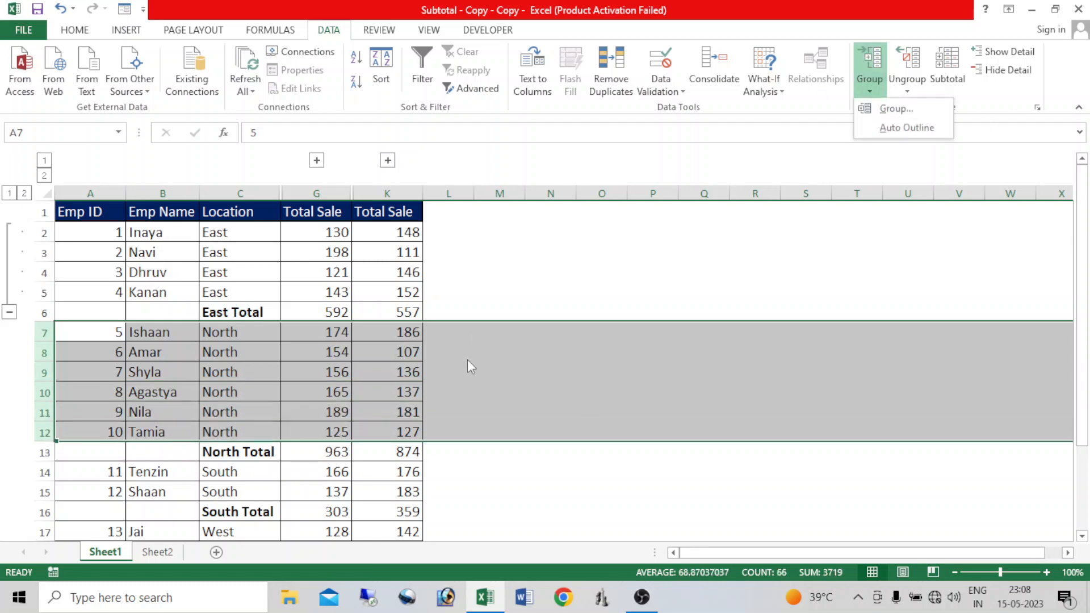
left_click(915, 112)
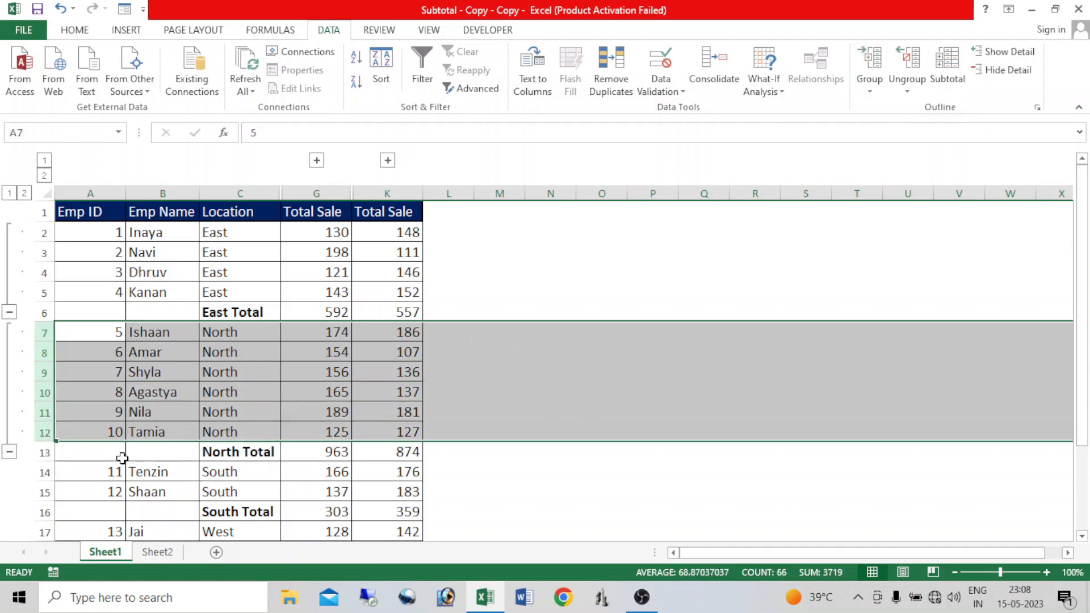
Step: Group the South employee rows 14 and 15 above the South Total row
left_click_drag(44, 472, 44, 492)
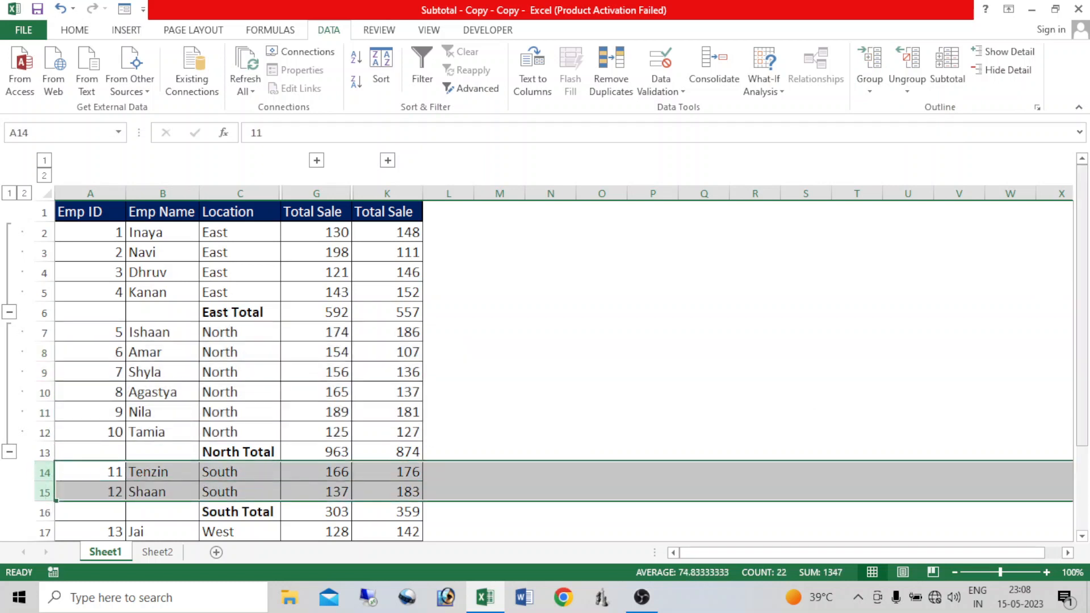
left_click(870, 91)
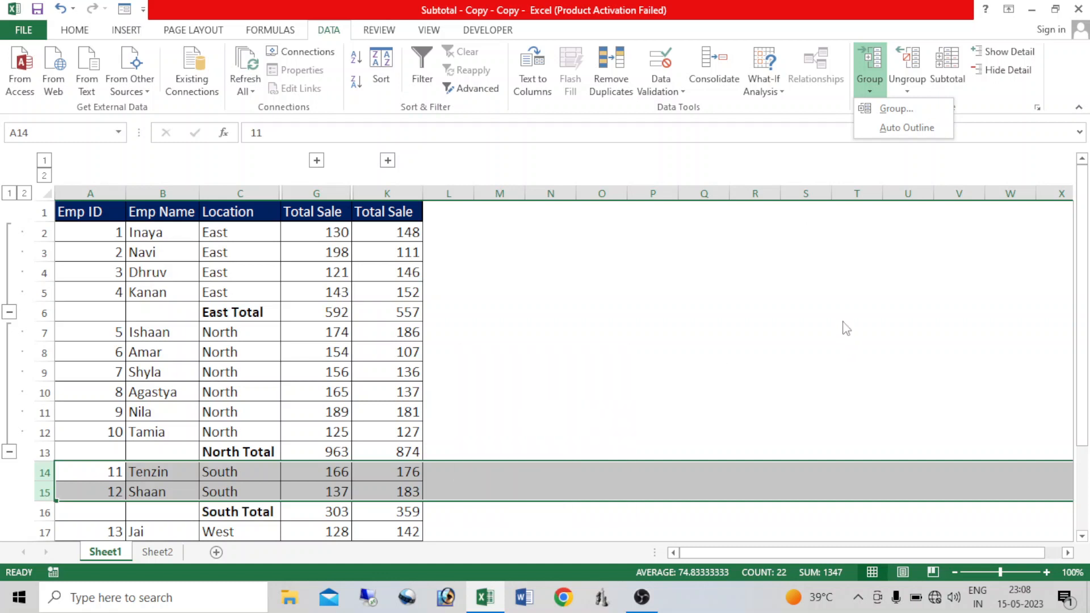
left_click(886, 109)
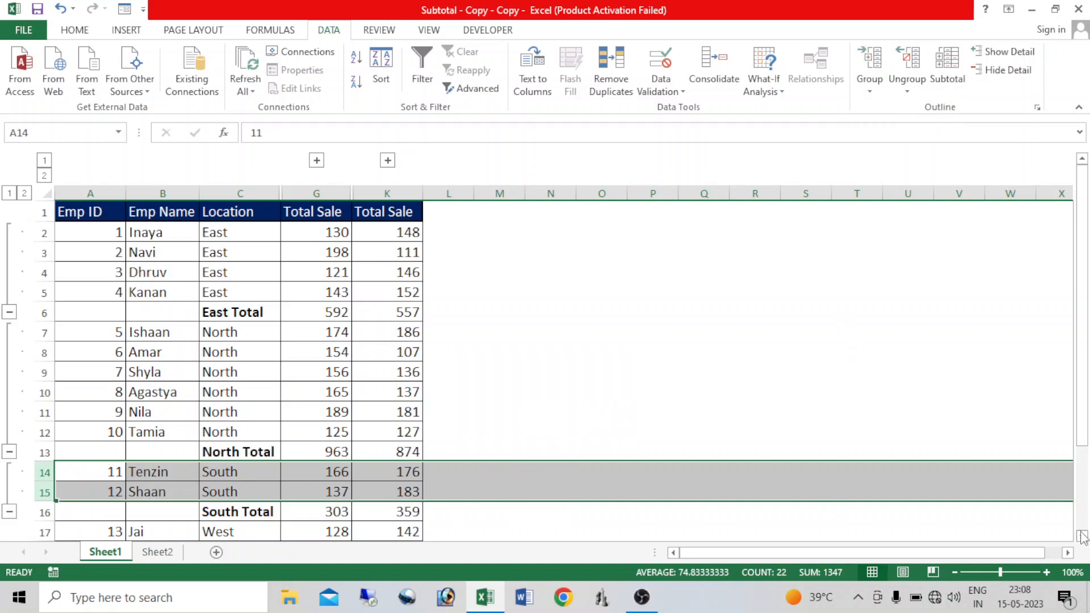
Step: Group the West employee rows 17 to 20 above the West Total row
scroll(420, 464, "down", 1)
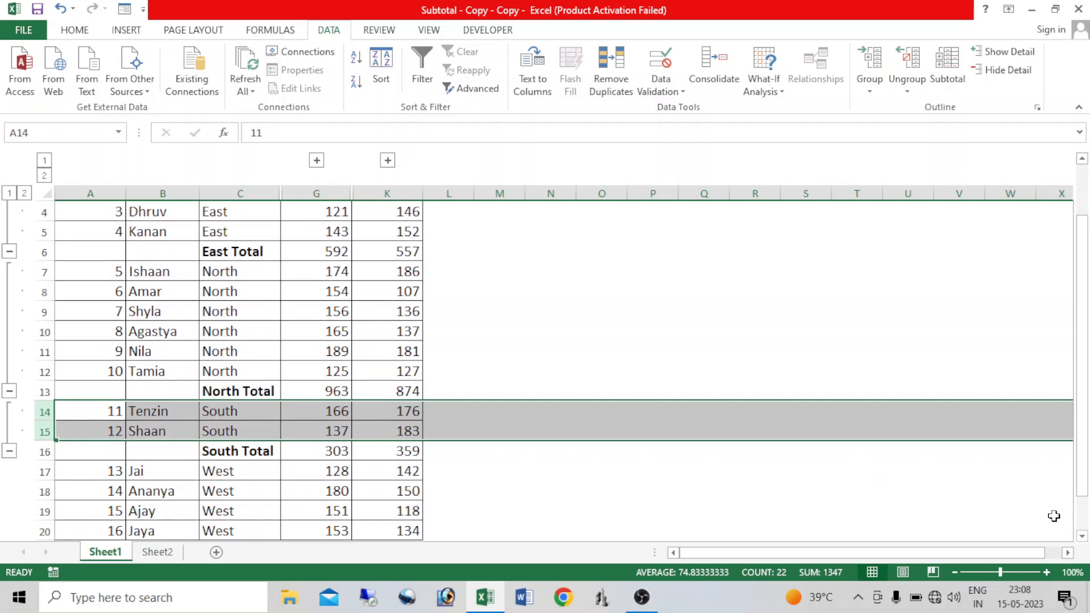
left_click_drag(45, 470, 45, 531)
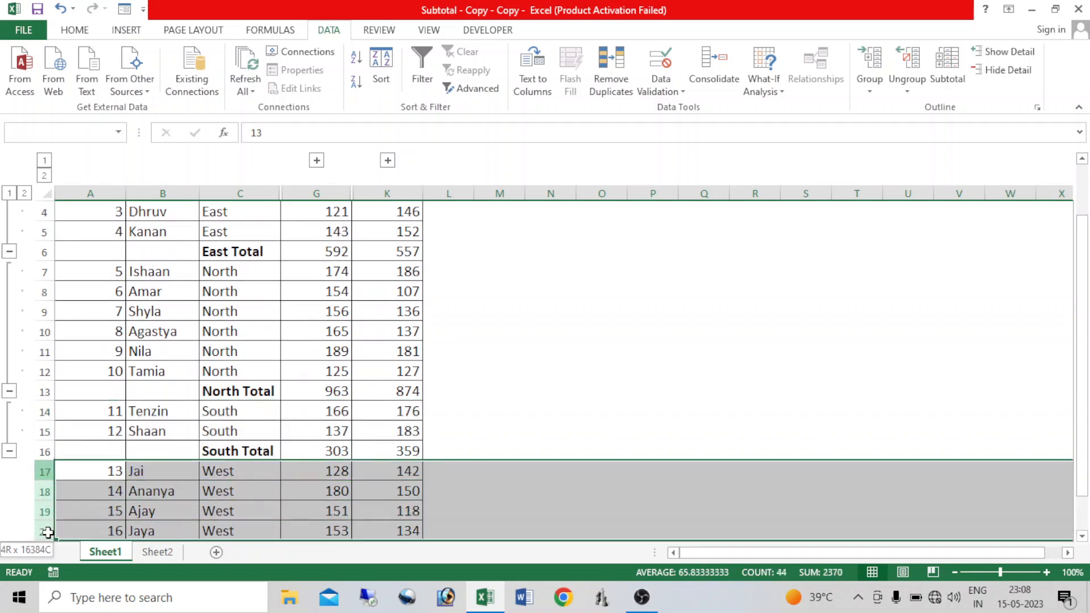
left_click(876, 93)
left_click(890, 109)
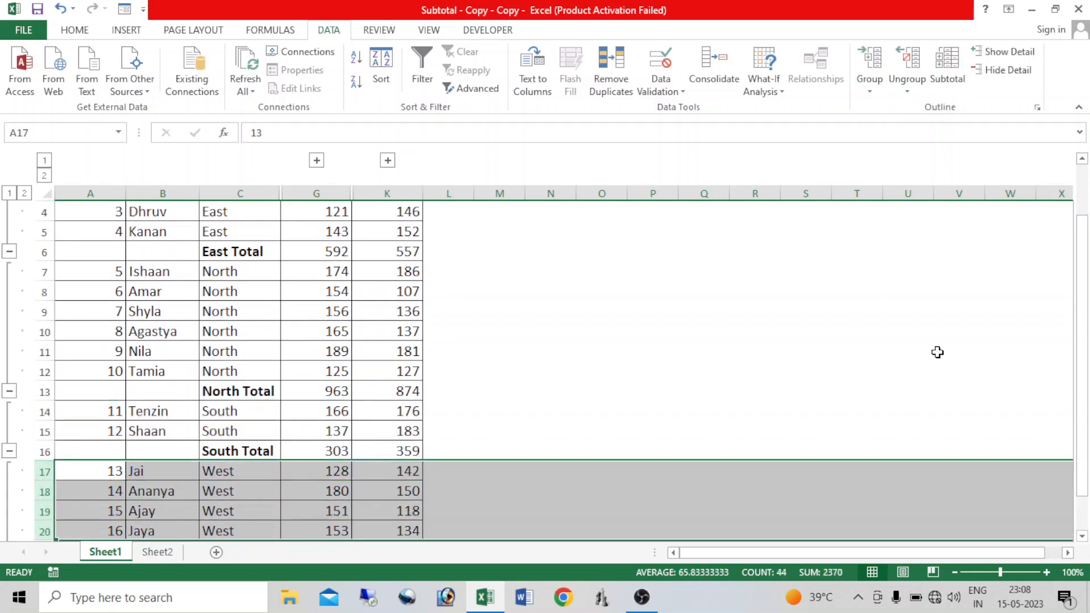
Step: Collapse the East, North, South and West row groups to show only the total rows
scroll(1081, 533, "down", 1)
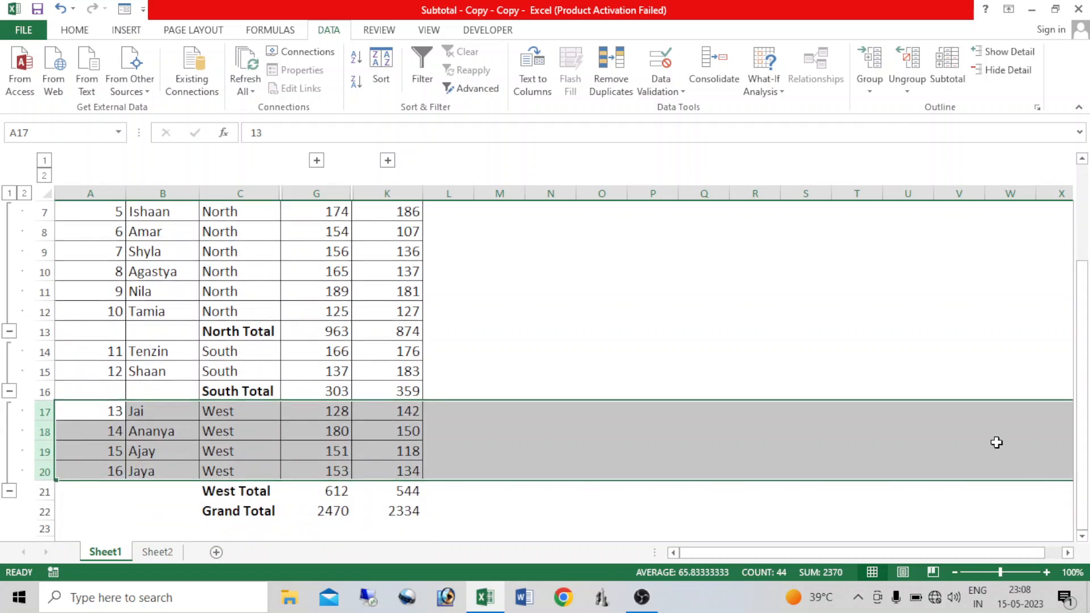
scroll(185, 257, "up", 2)
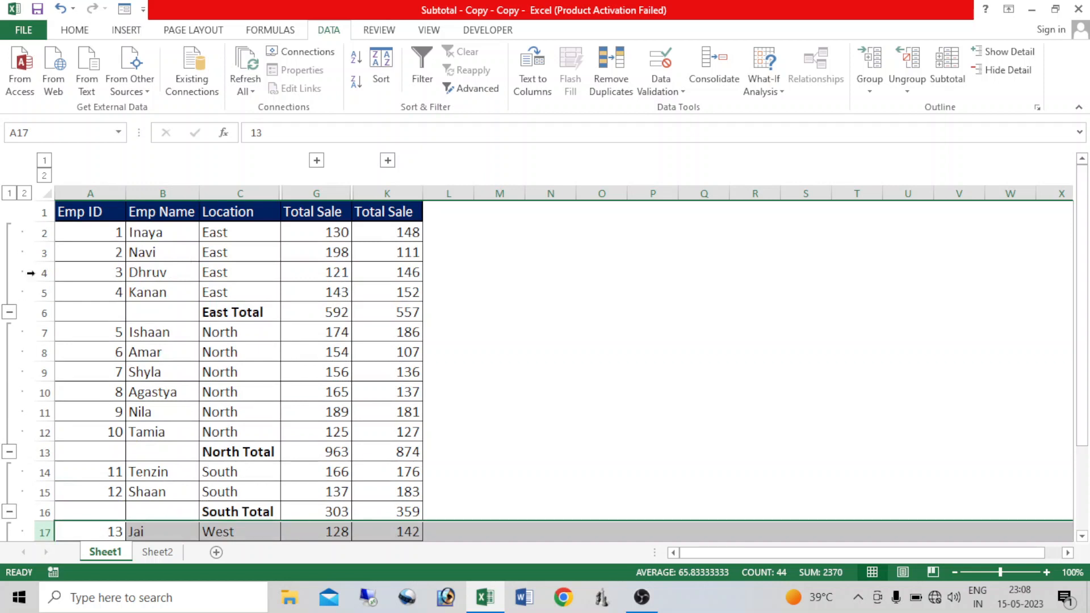
left_click(10, 312)
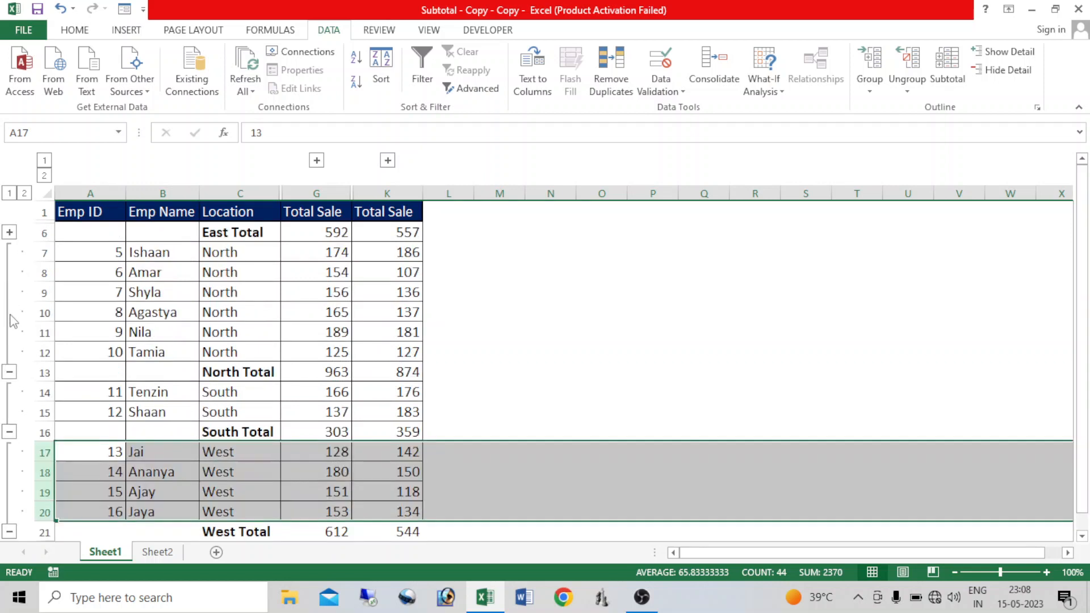
left_click(9, 371)
left_click(10, 312)
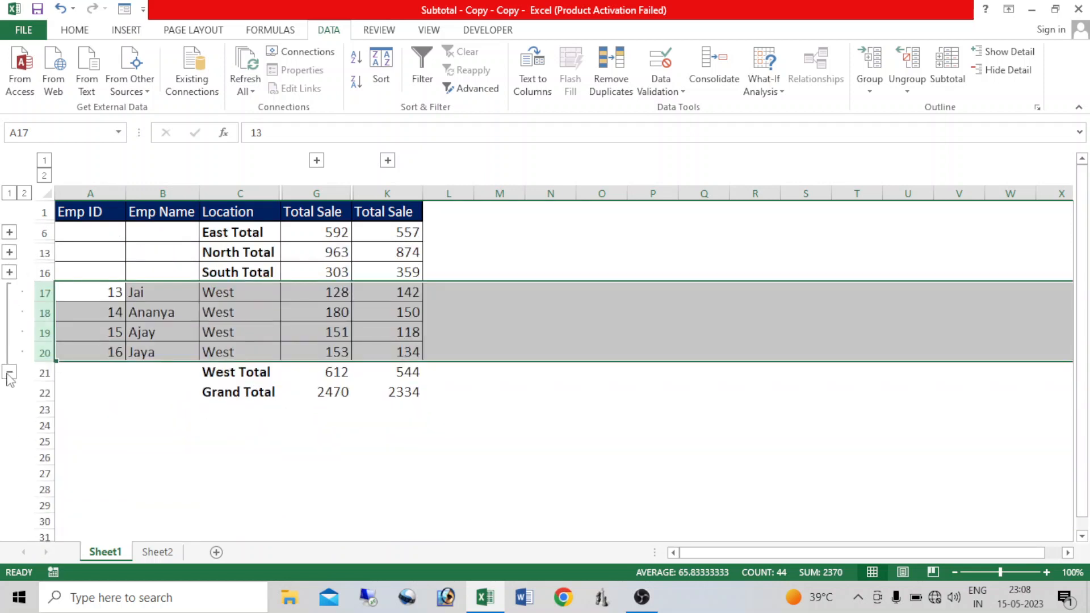
left_click(9, 373)
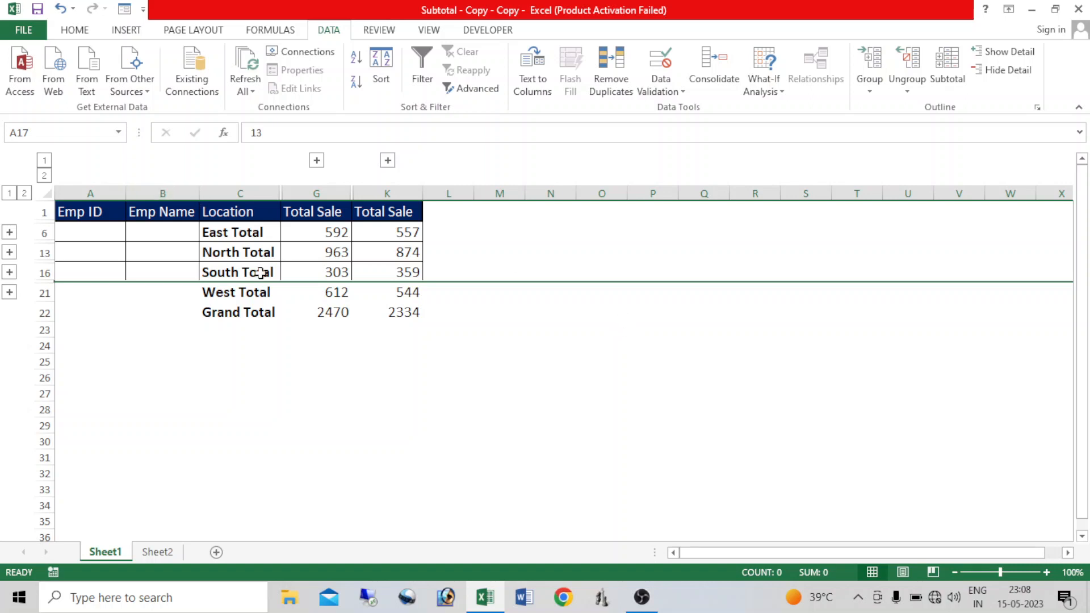
Step: Fill the collapsed totals range from East Total to Grand Total with light blue and check the West detail rows for the fill
left_click_drag(253, 233, 374, 309)
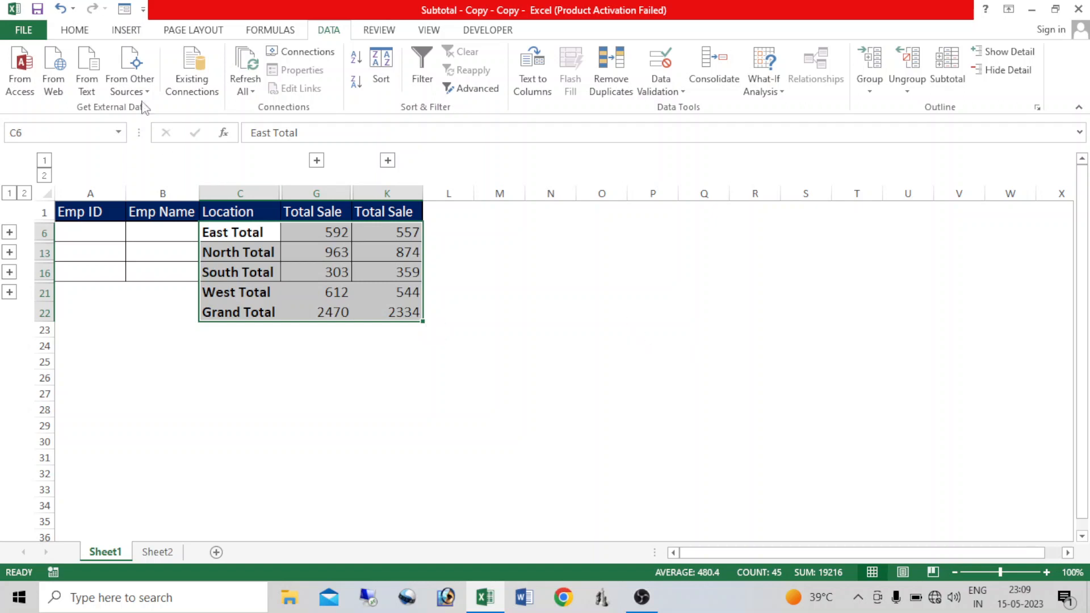
left_click(78, 28)
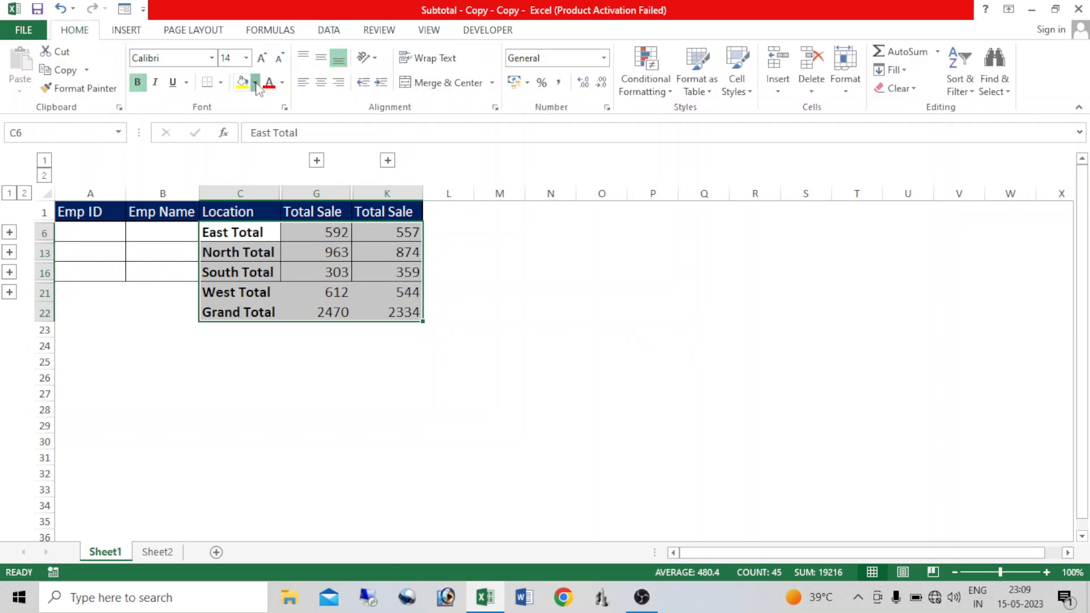
left_click(255, 82)
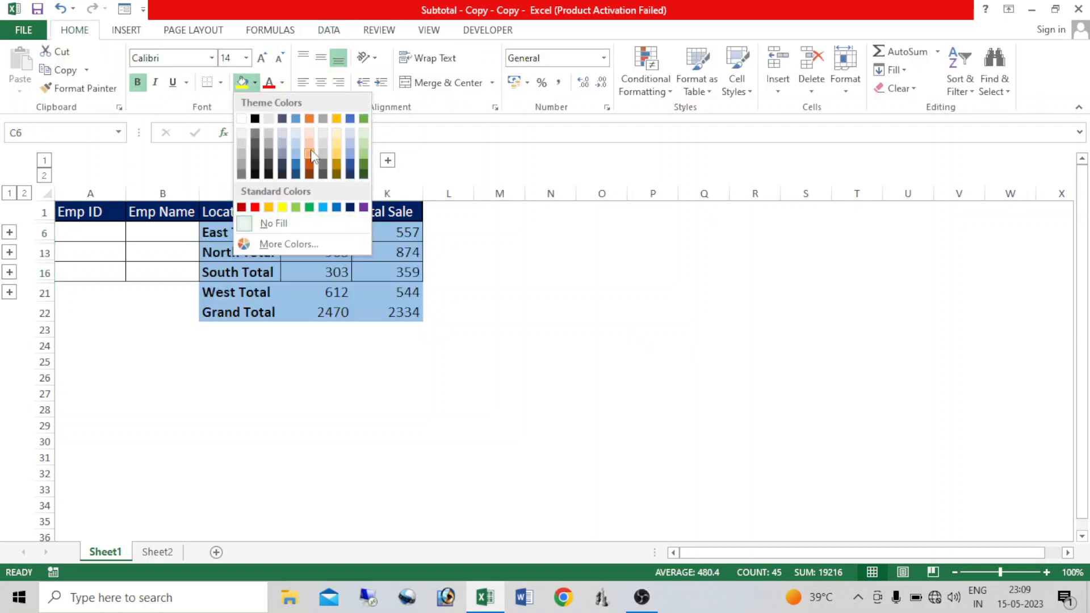
left_click(352, 142)
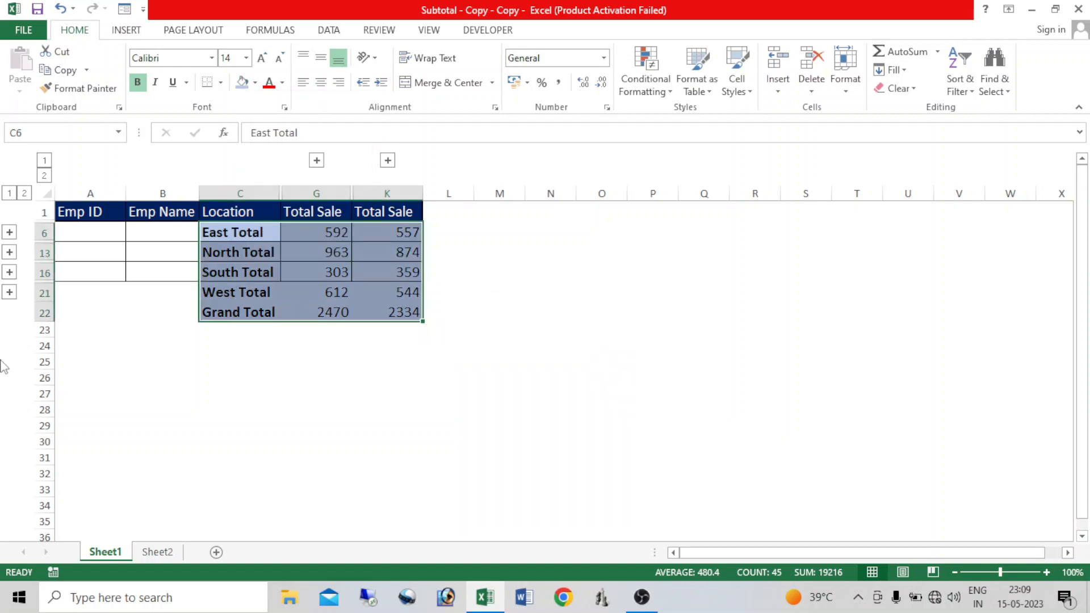
left_click(10, 293)
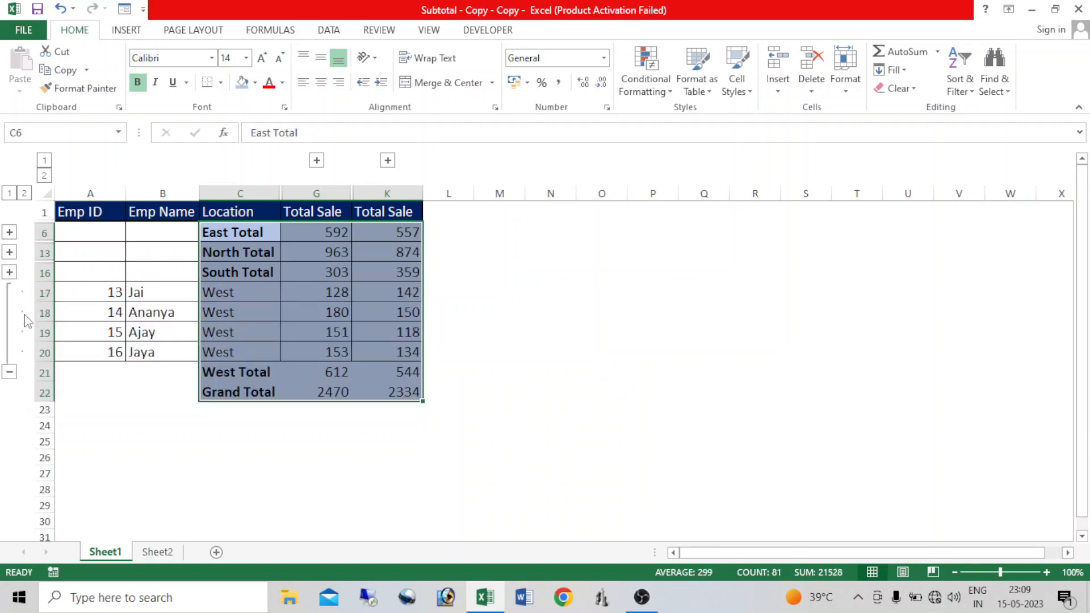
left_click(9, 372)
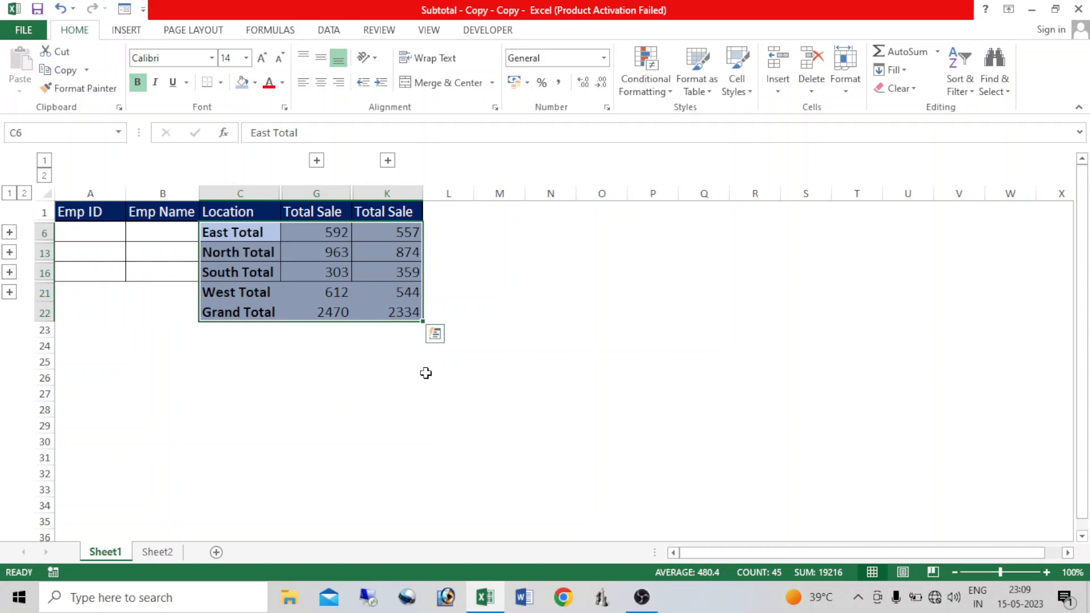
Step: Clear the fill from the totals range and apply light blue to its visible cells only
left_click(255, 82)
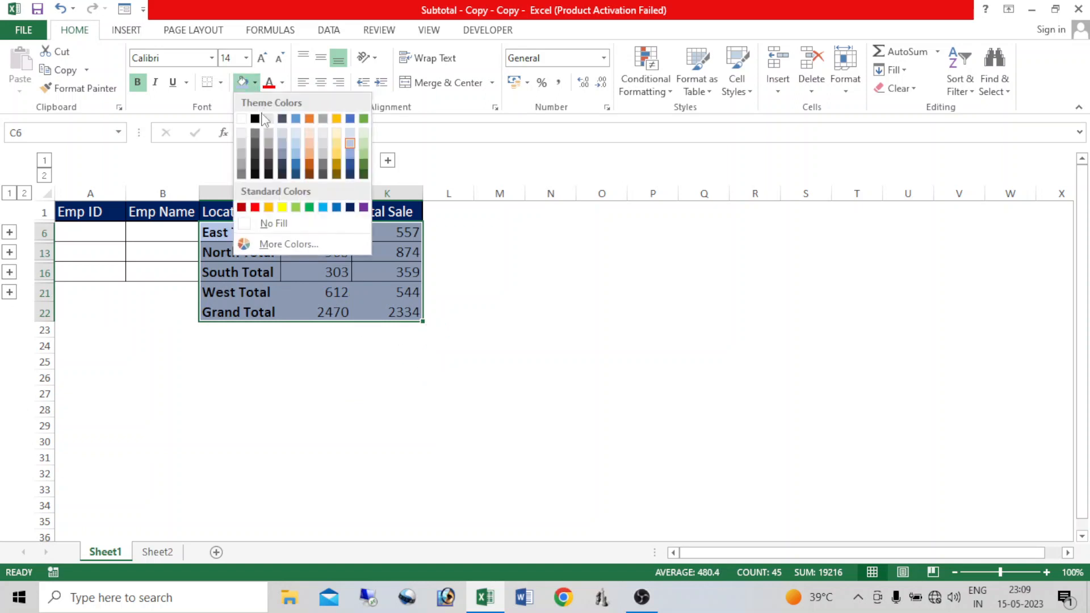
left_click(274, 223)
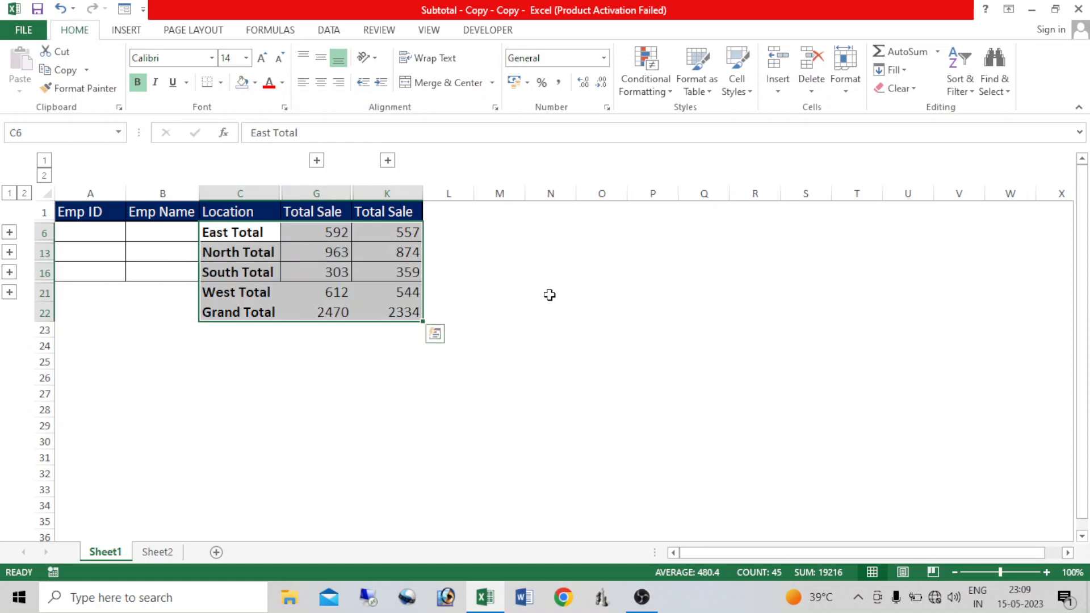
key("alt+semicolon")
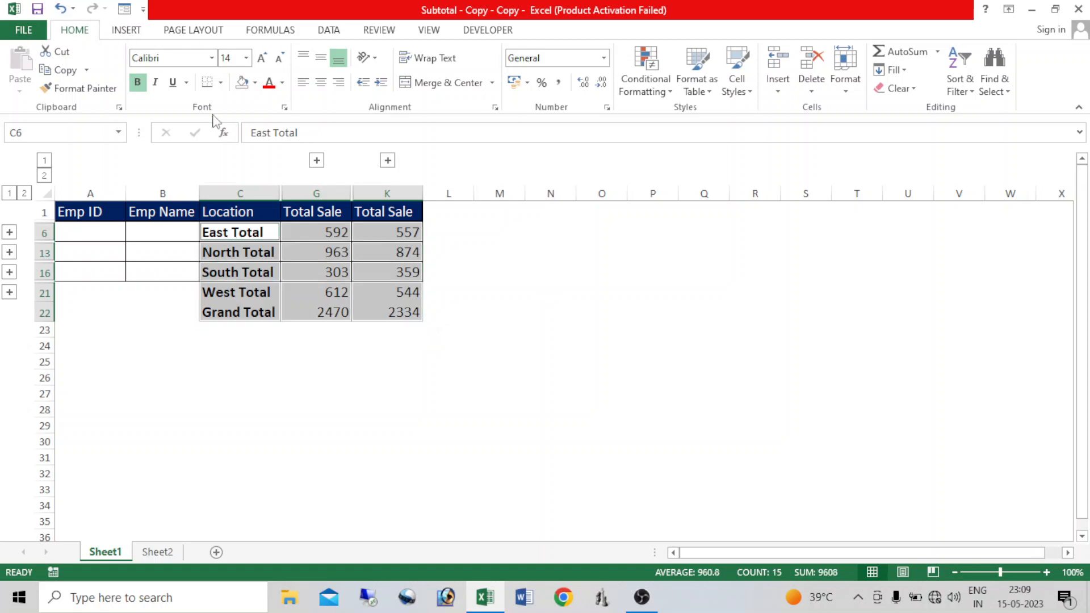
left_click(255, 83)
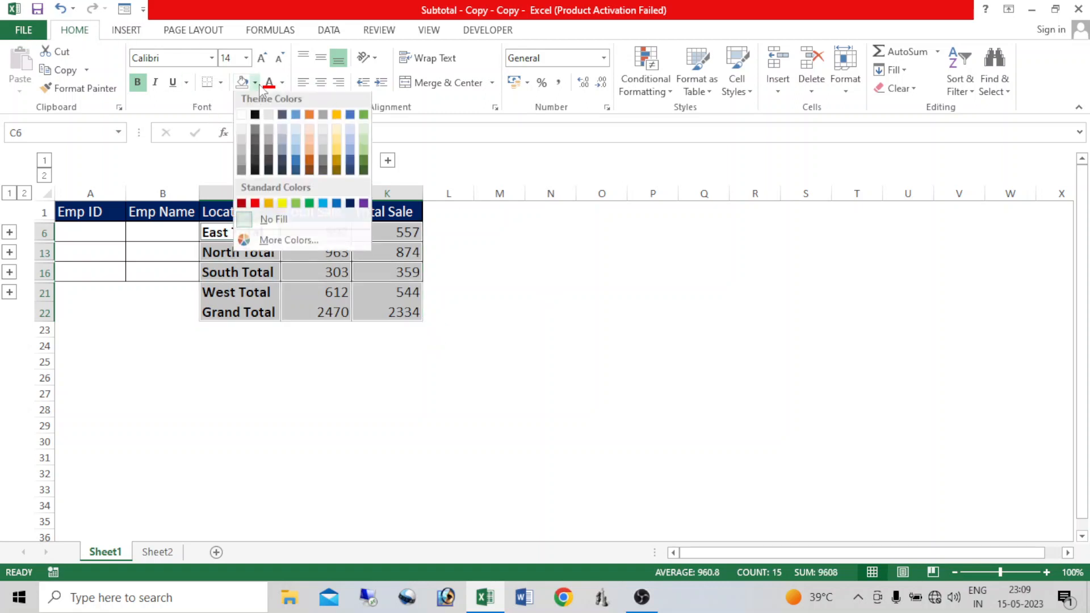
left_click(353, 145)
left_click(598, 340)
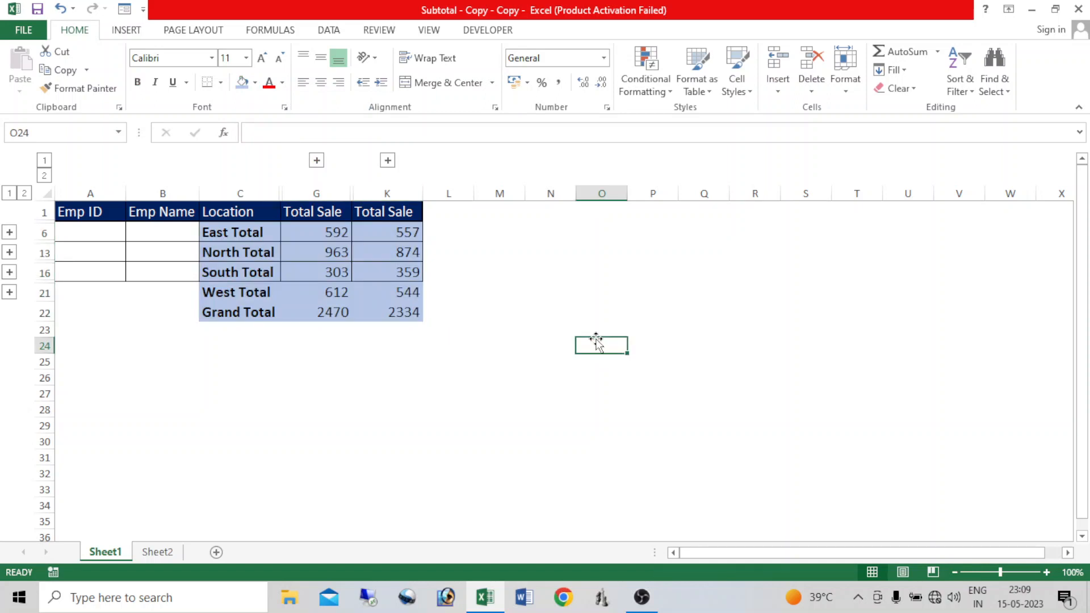
Step: Expand all four regional row groups and both monthly column groups, and review the fill across the whole table
left_click(9, 291)
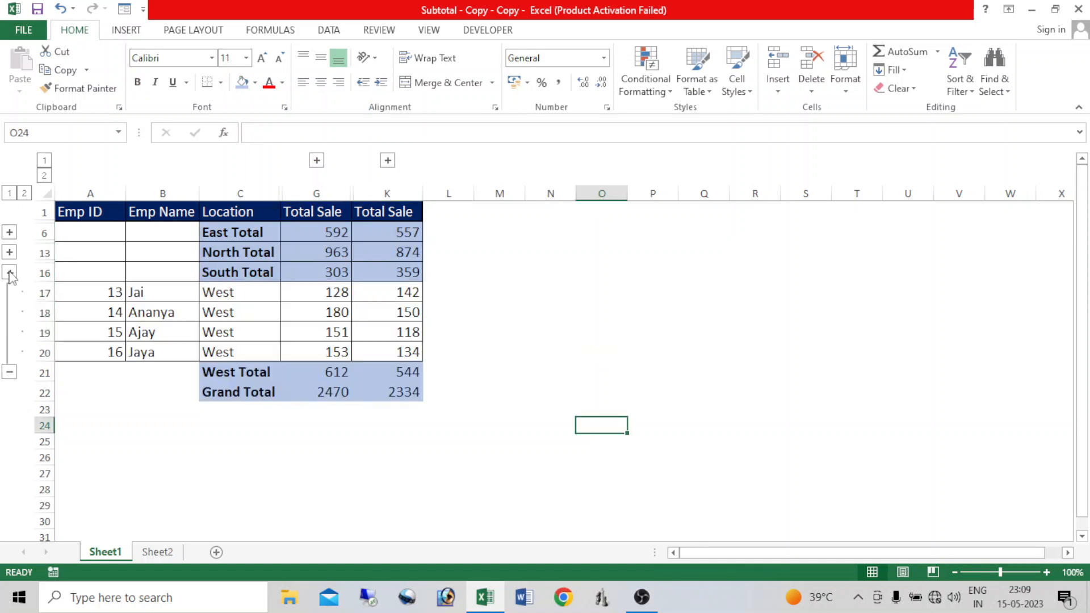
left_click(9, 272)
left_click(9, 252)
left_click(9, 232)
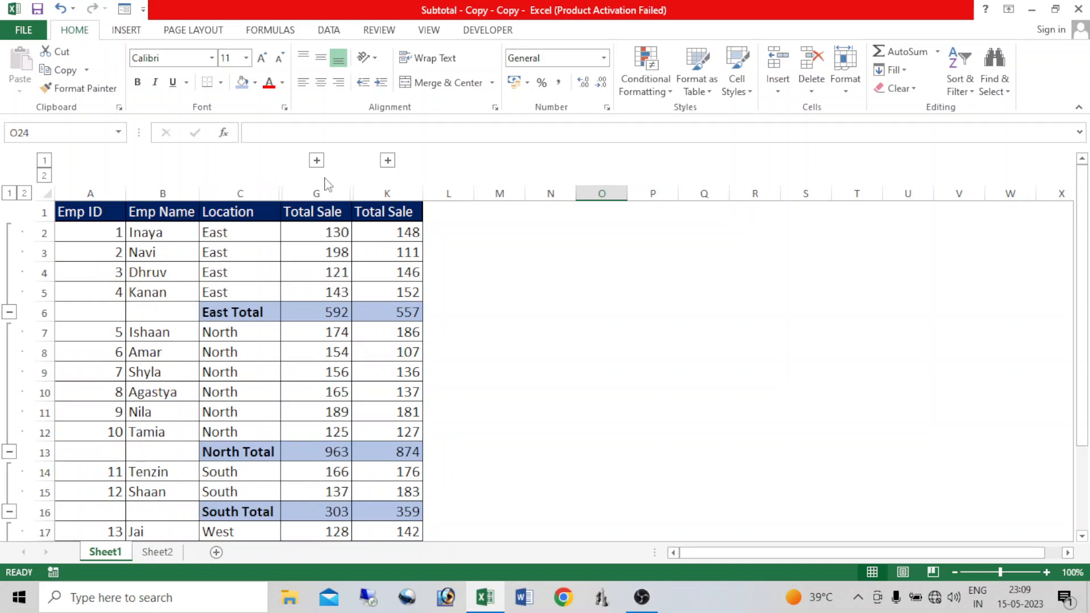
left_click(317, 160)
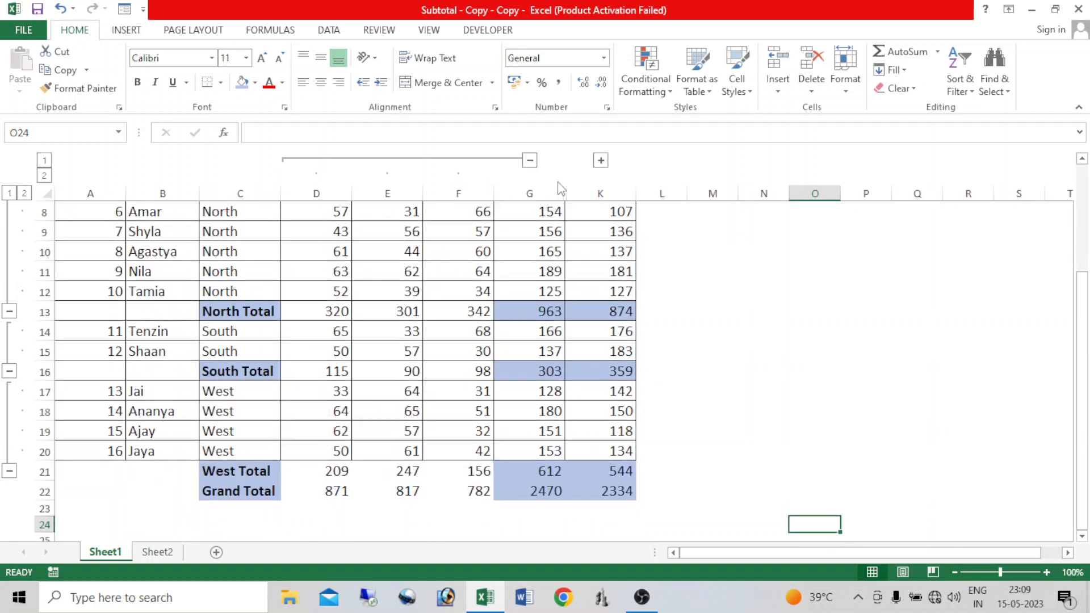
left_click(601, 160)
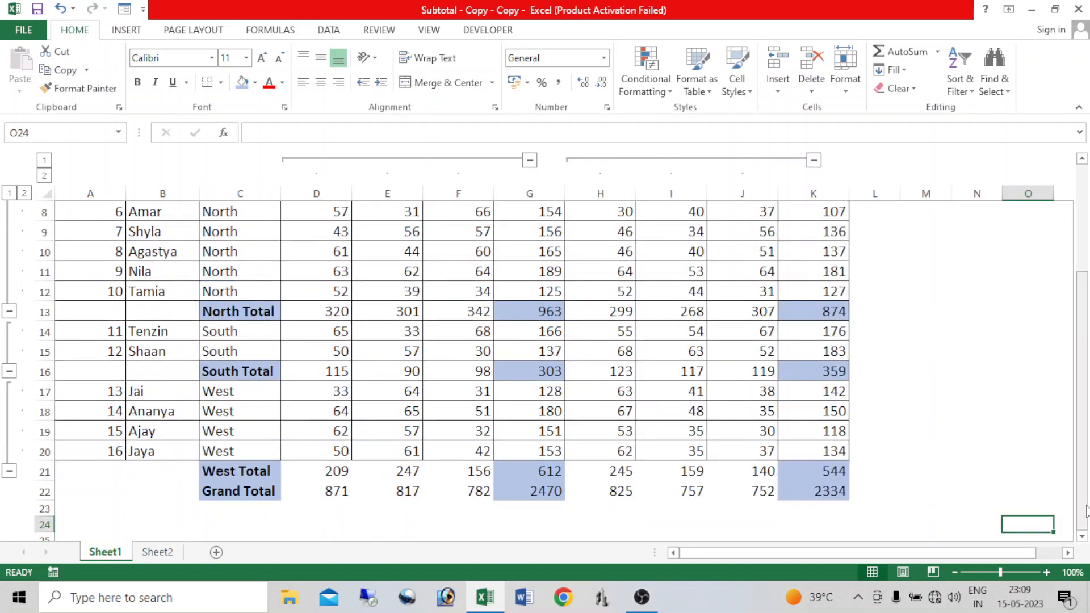
key("ctrl+F1")
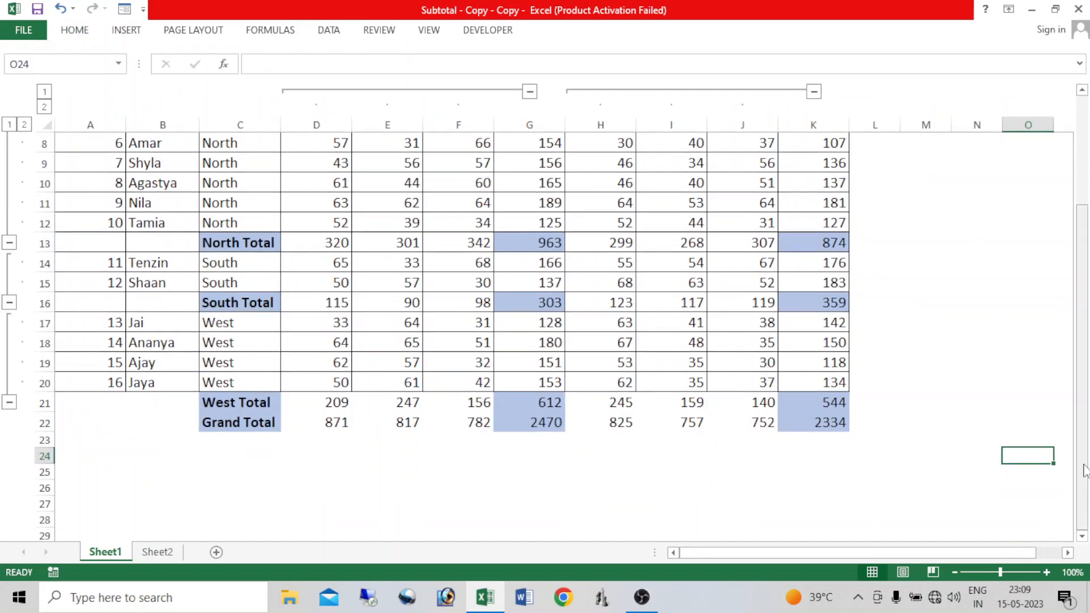
scroll(1065, 390, "up", 2)
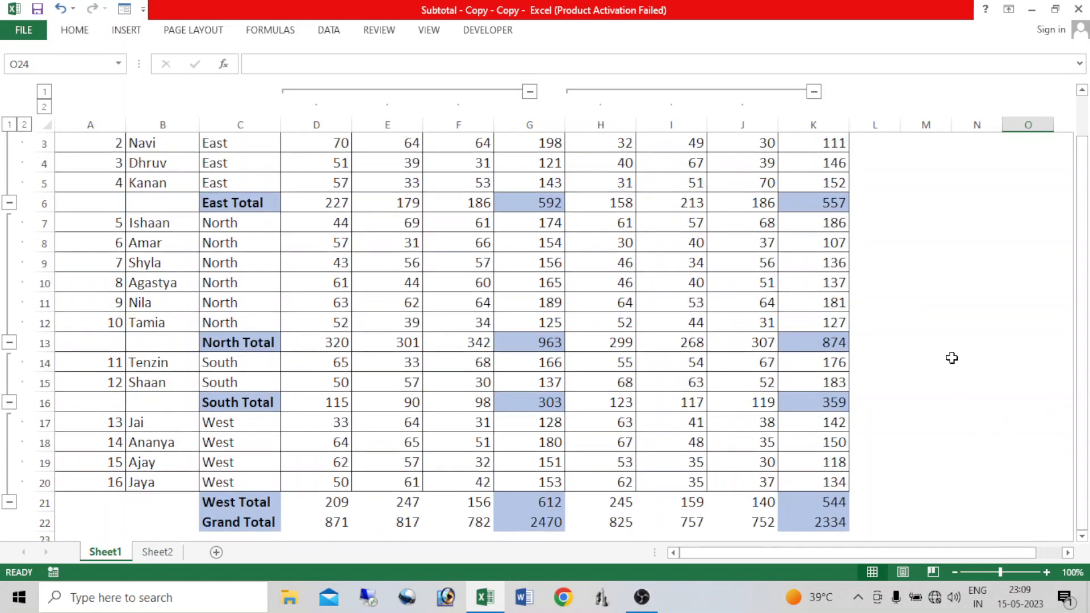
left_click_drag(1081, 336, 1081, 286)
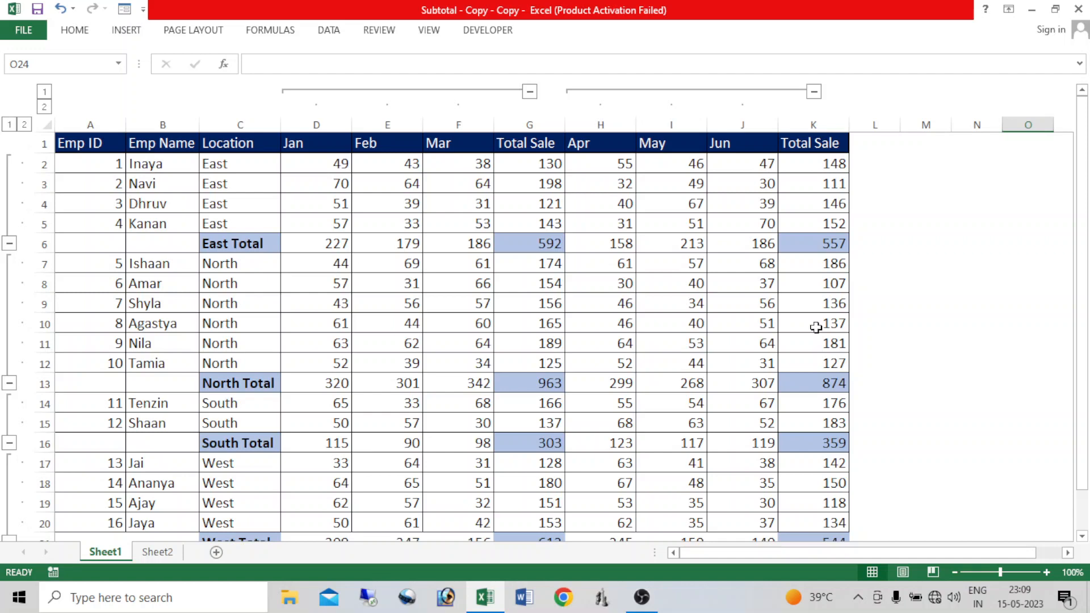
key("ctrl+F1")
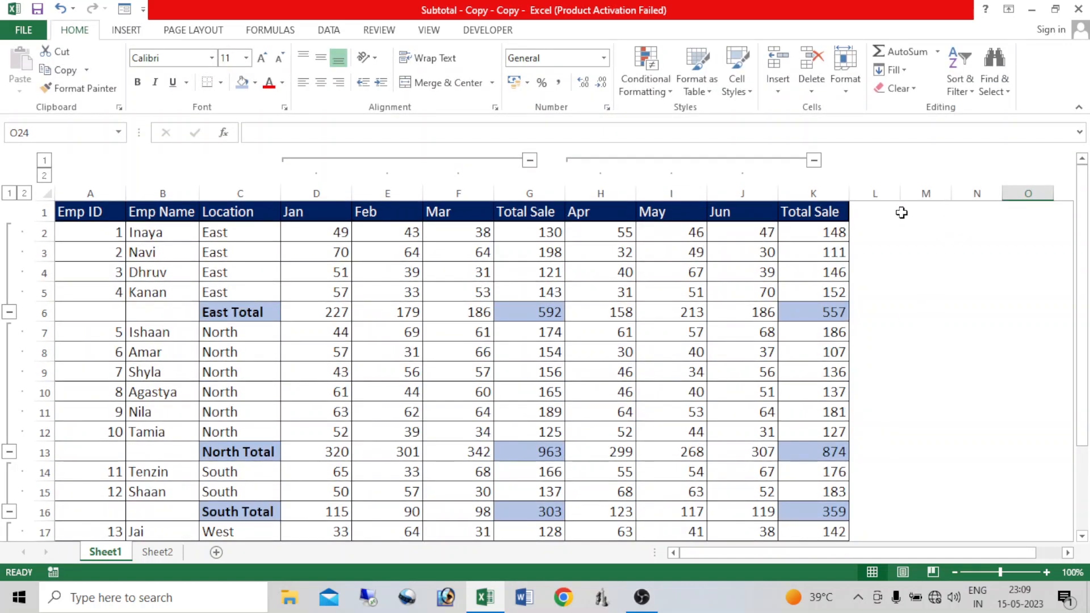
Step: Ungroup the columns of the entire sheet
left_click(339, 34)
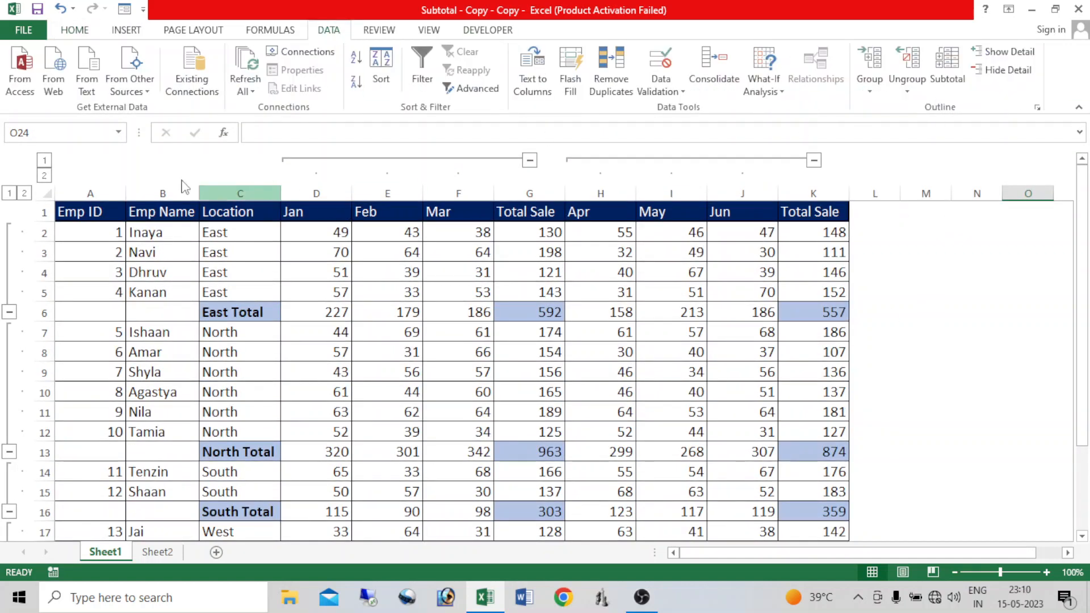
left_click(45, 194)
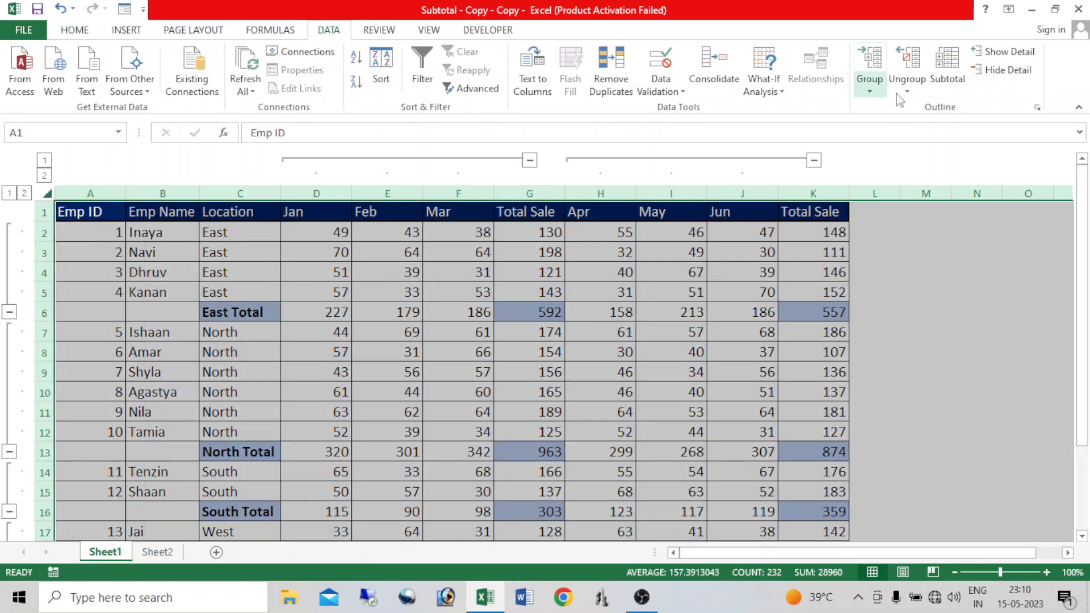
left_click(907, 86)
left_click(929, 110)
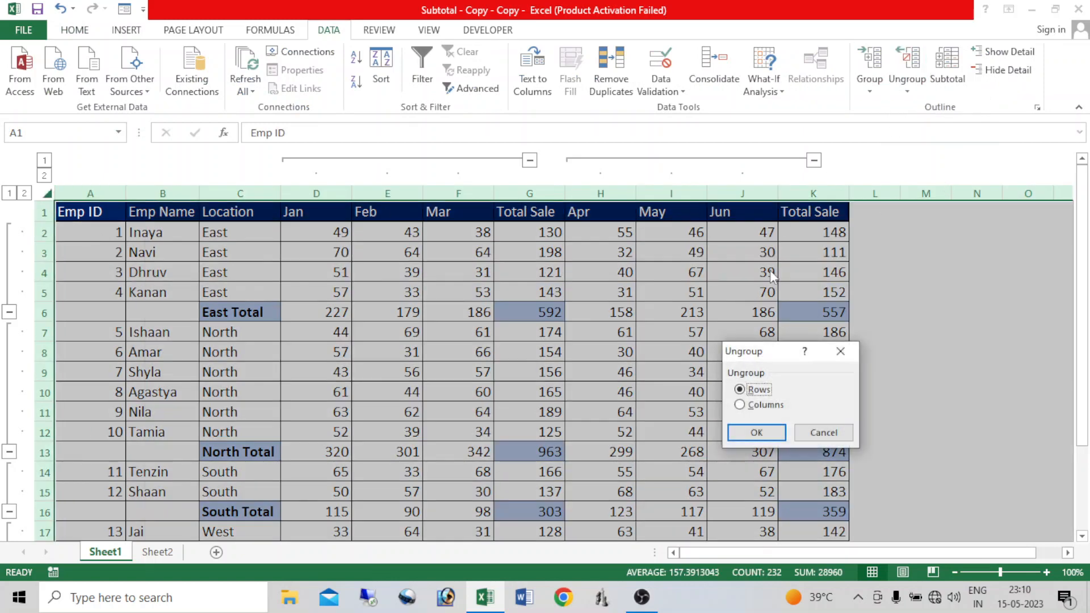
left_click(758, 405)
left_click(757, 432)
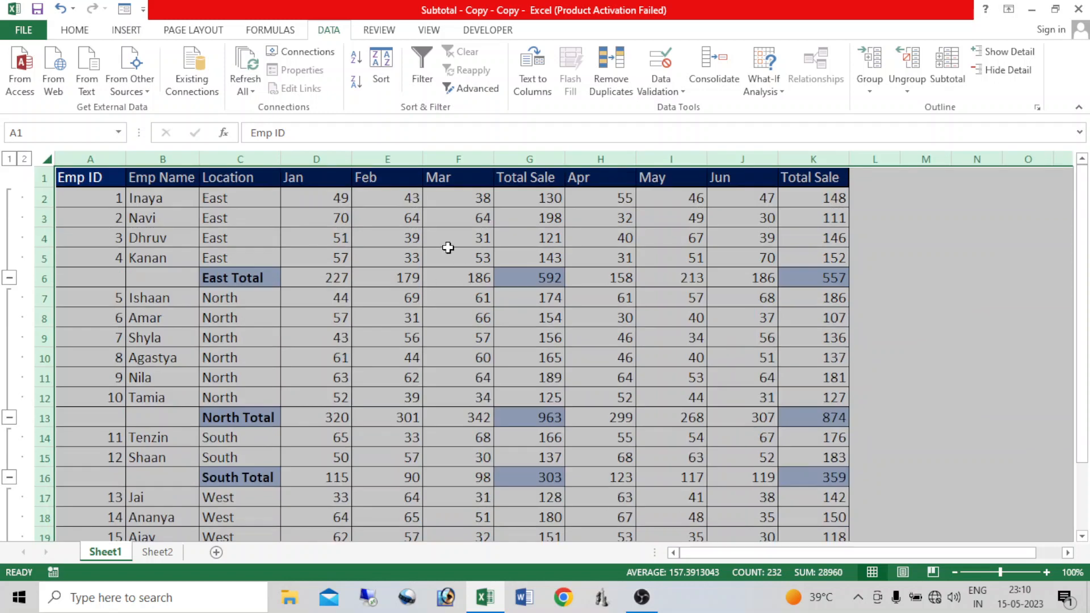
Step: Ungroup the rows of the entire sheet
left_click(906, 86)
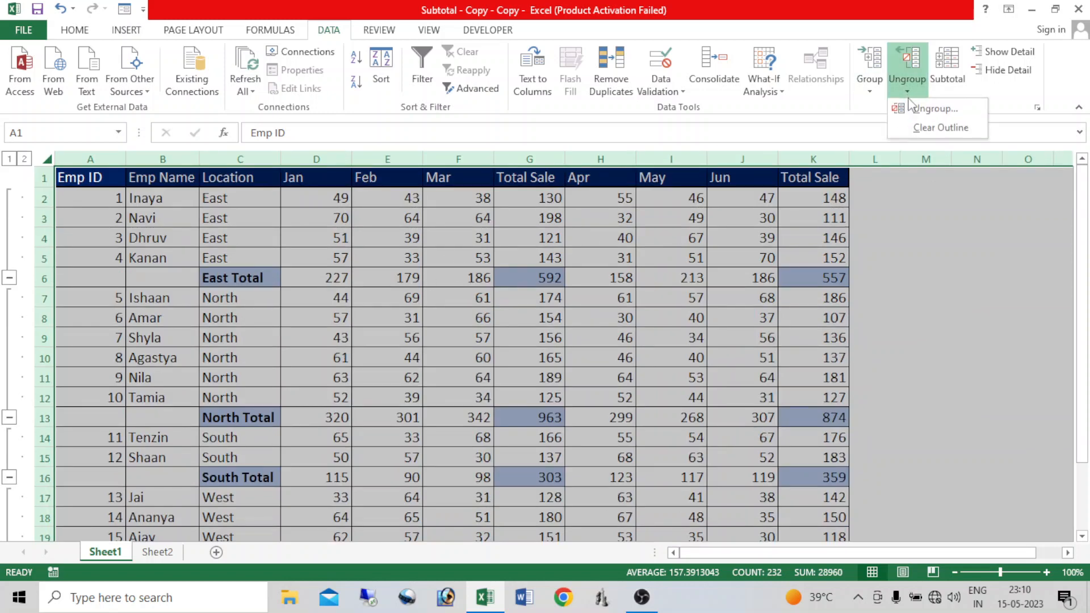
left_click(929, 110)
left_click(757, 433)
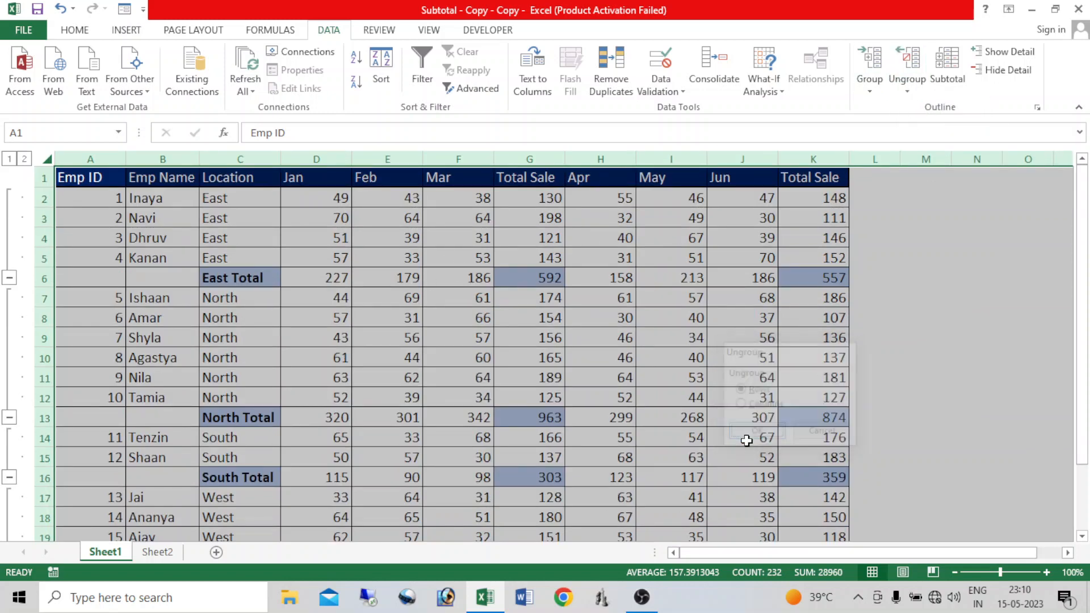
left_click(499, 341)
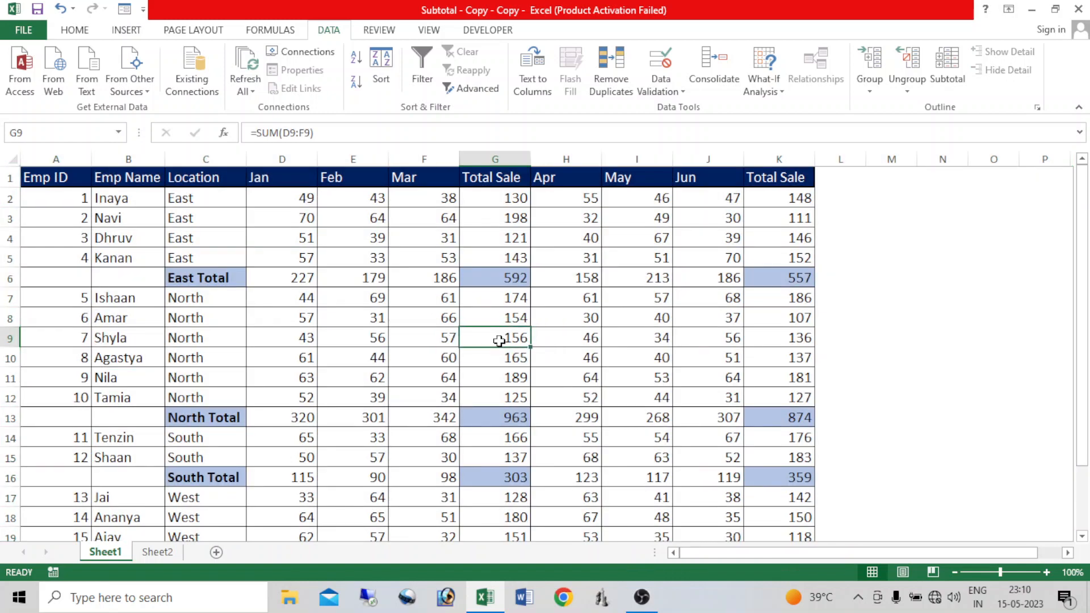
Step: Open Sheet2 and examine the Region, Product and Sales columns of its source table
left_click(154, 555)
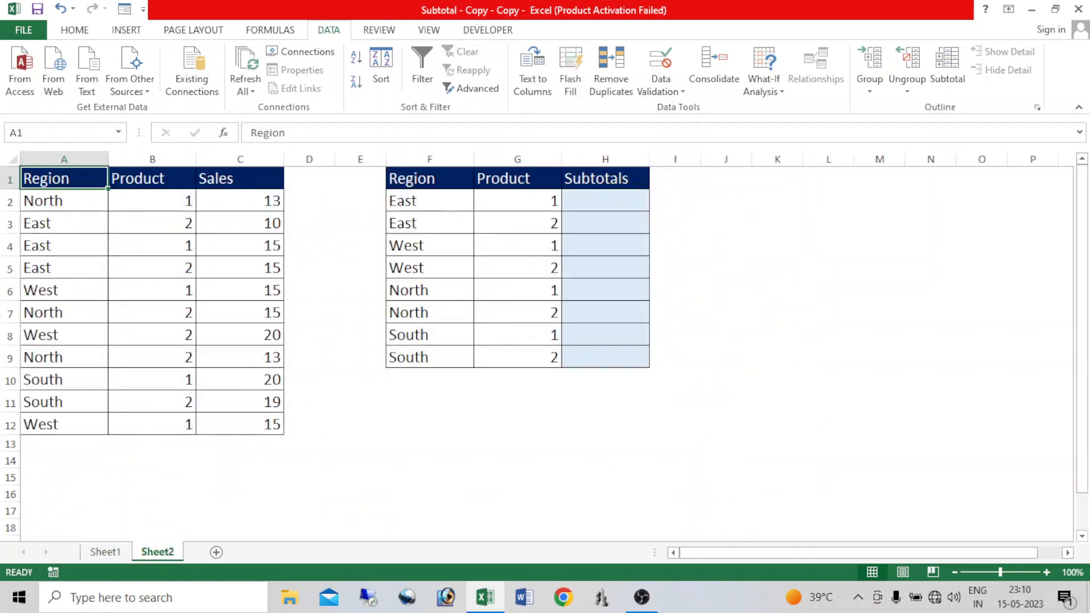
left_click_drag(66, 199, 66, 312)
left_click_drag(170, 223, 170, 335)
left_click_drag(239, 250, 239, 319)
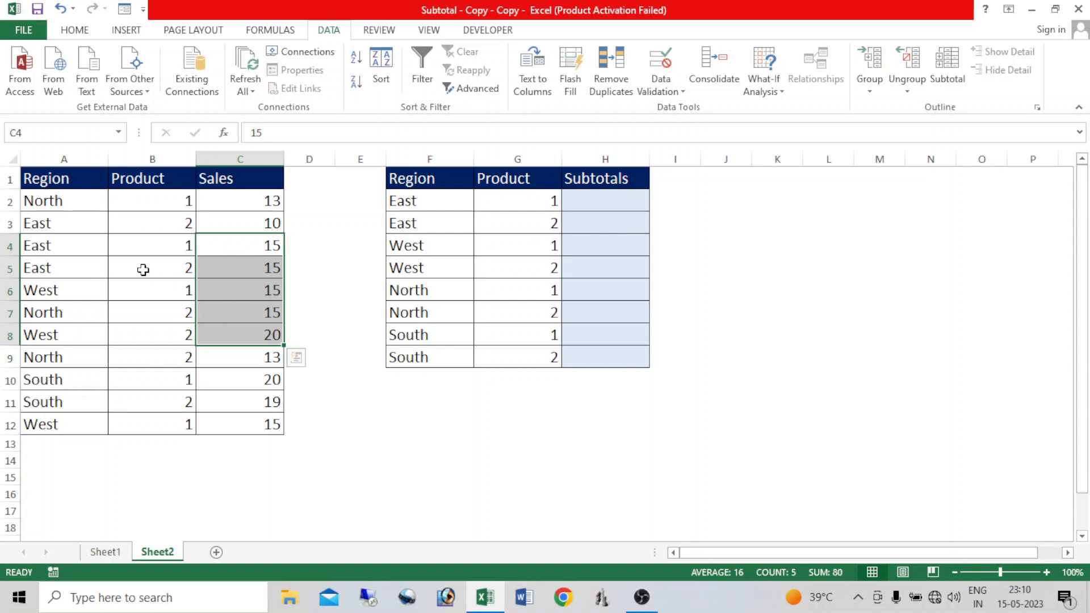
left_click_drag(148, 273, 152, 310)
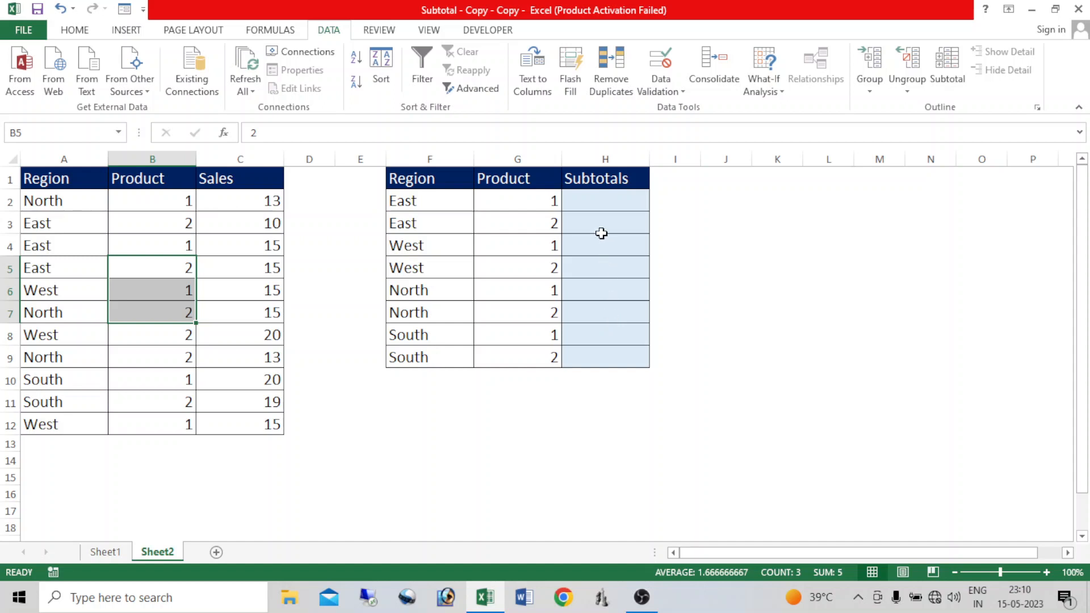
Step: Start a SUMIFS formula in H2 with the Sales values $C$2:$C$12 as the absolute sum range
left_click(599, 203)
type("=sun")
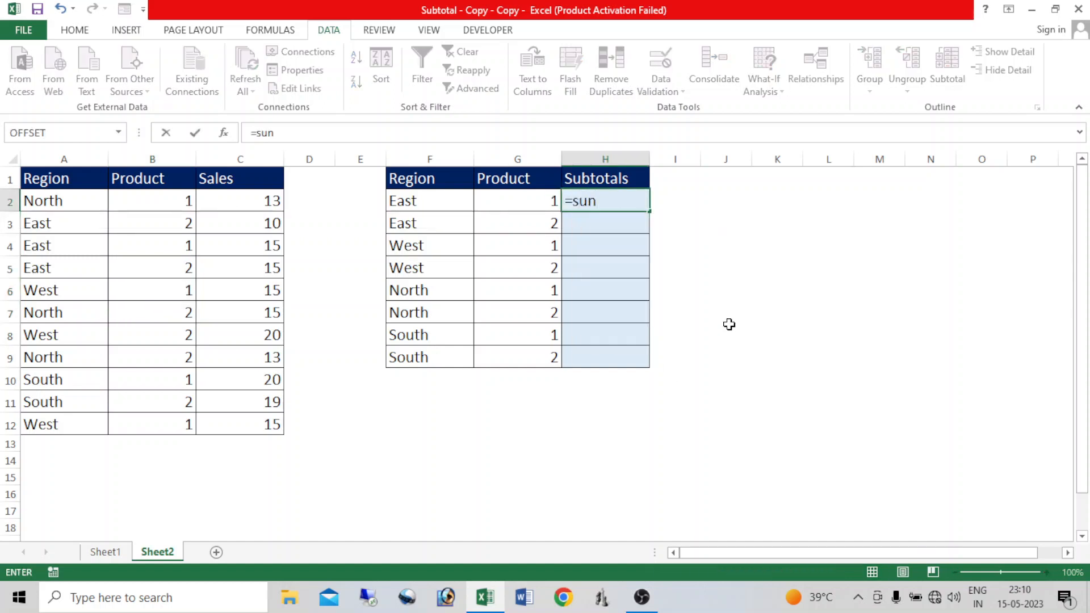
key("BackSpace")
type("i")
key("BackSpace")
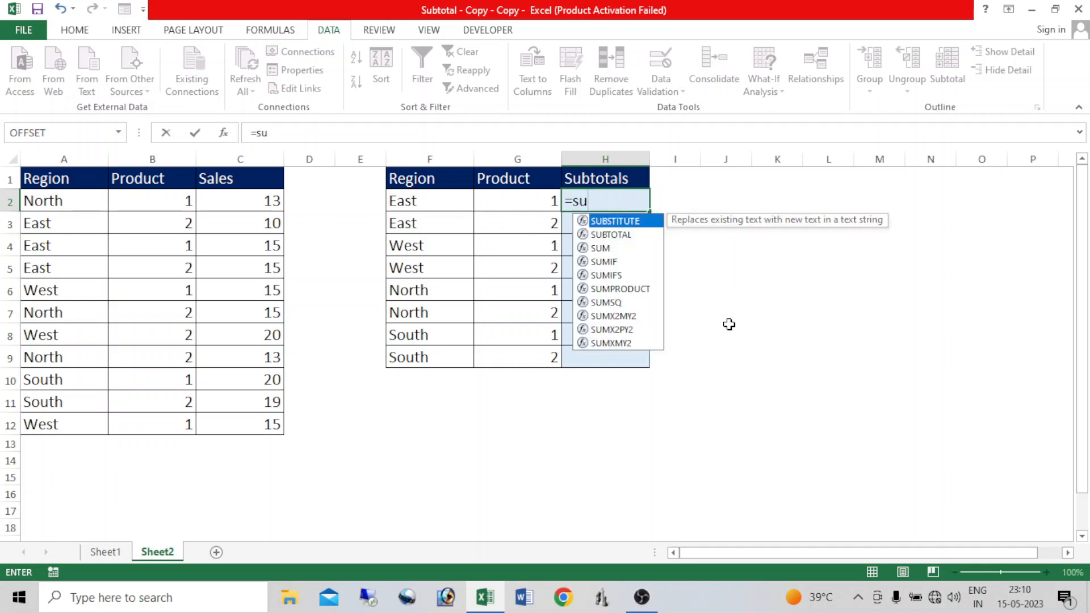
type("mifs")
key("Tab")
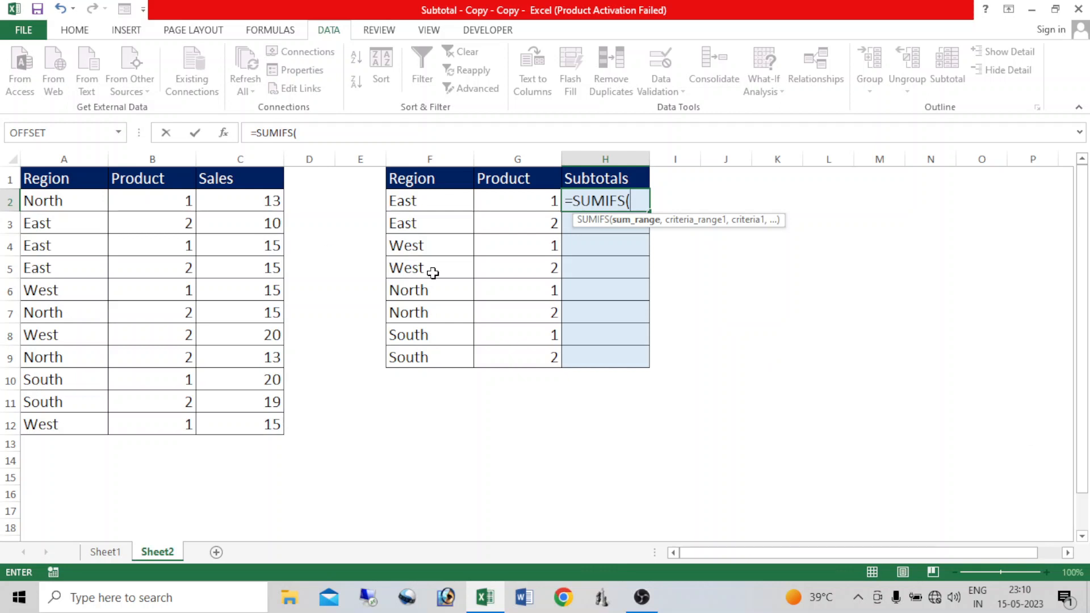
left_click_drag(238, 202, 249, 411)
key("F4")
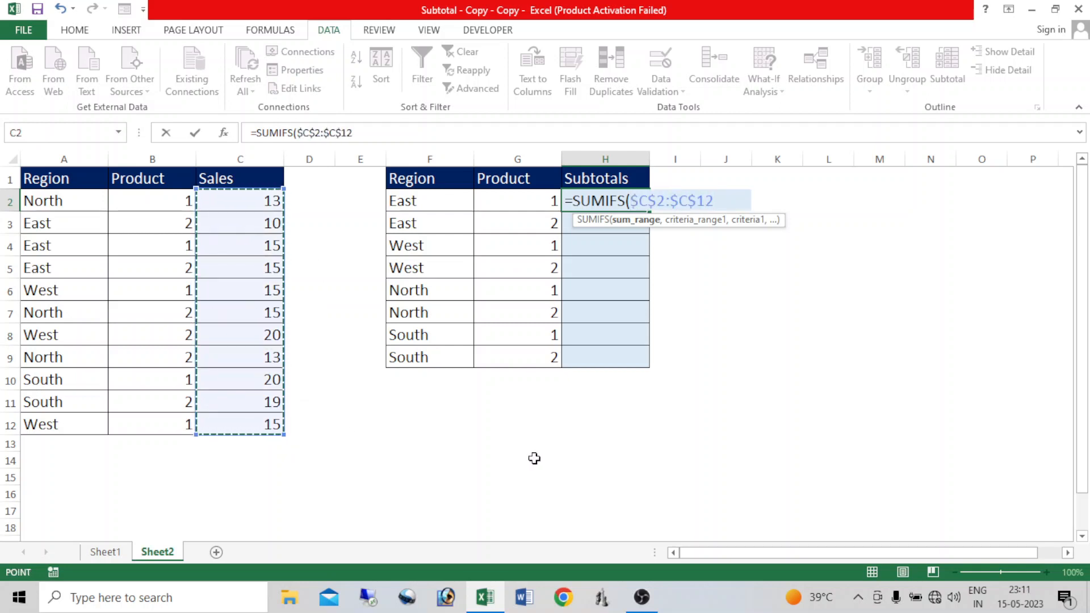
type(",")
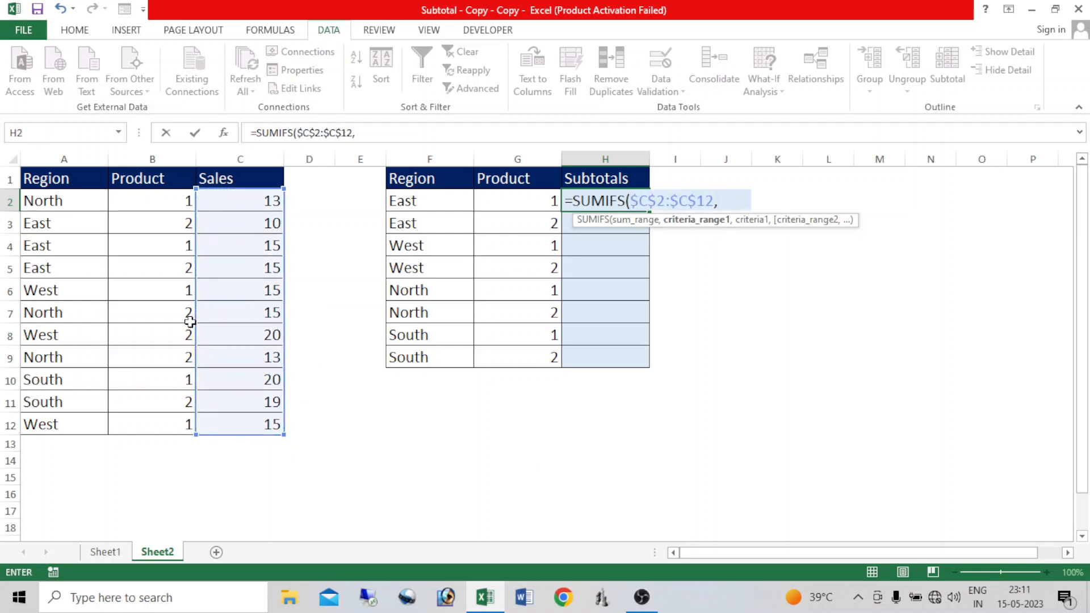
Step: Add the first criteria pair to the formula, matching the Region range $A$2:$A$12 against F2
left_click_drag(54, 203, 70, 410)
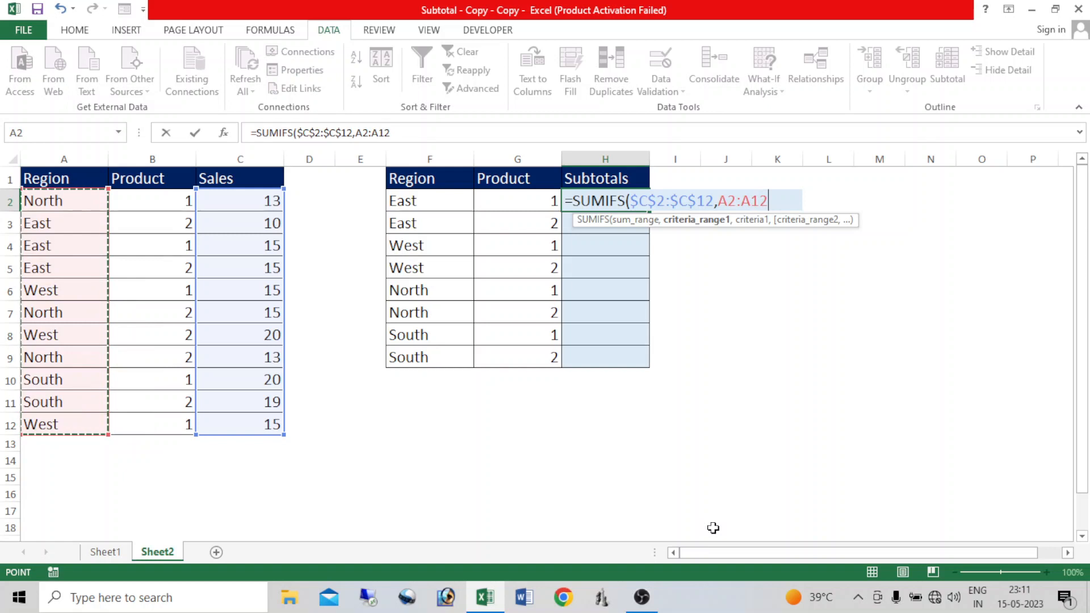
key("F4")
type(",")
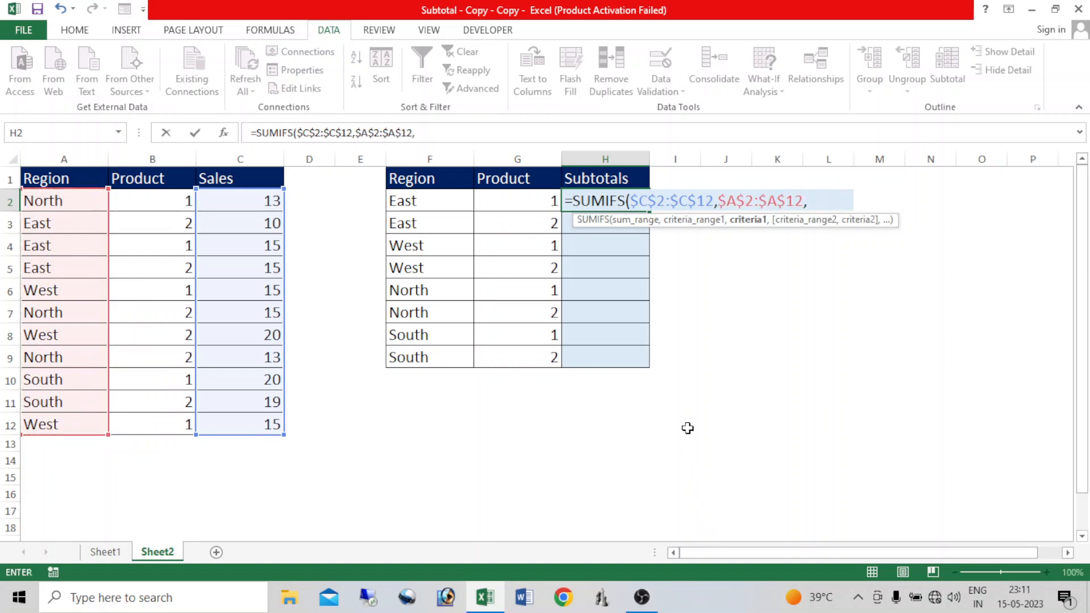
left_click(417, 197)
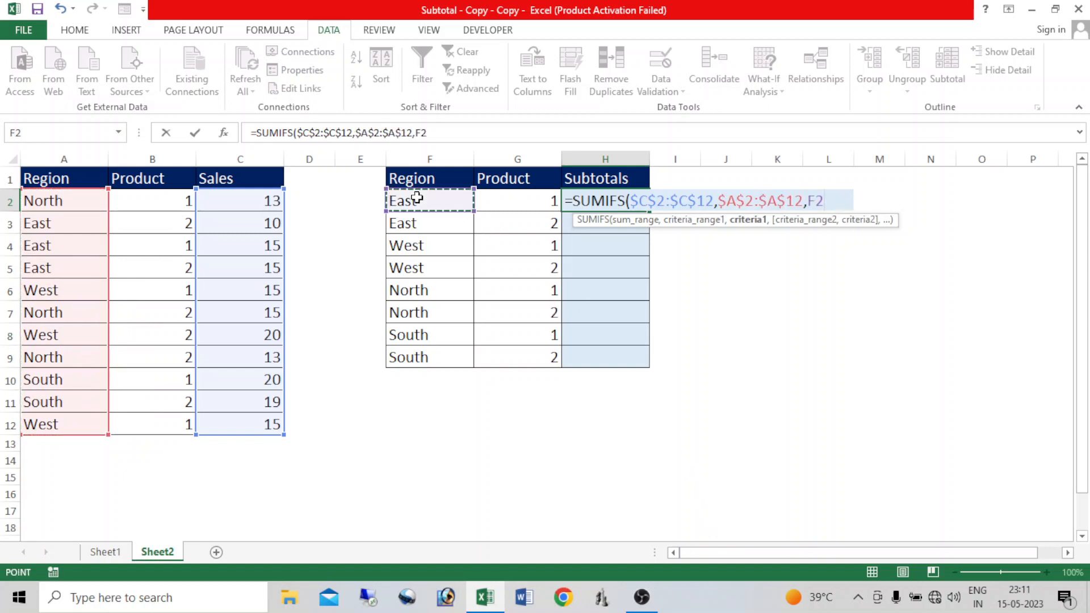
type(",")
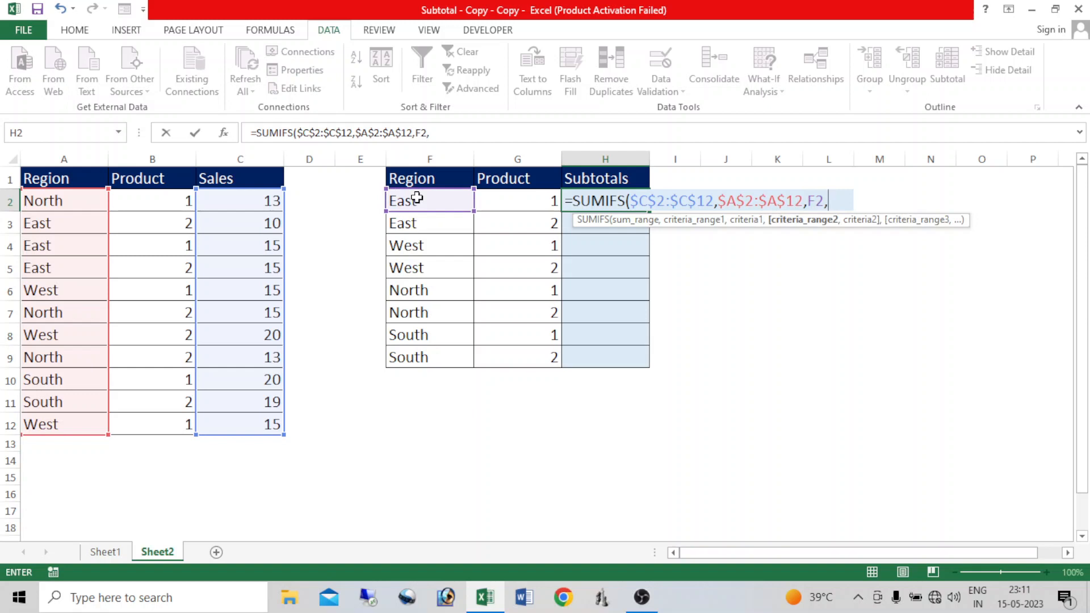
Step: Complete the formula with the Product range $B$2:$B$12 matched against G2, and fill it down to H9
left_click_drag(143, 201, 164, 416)
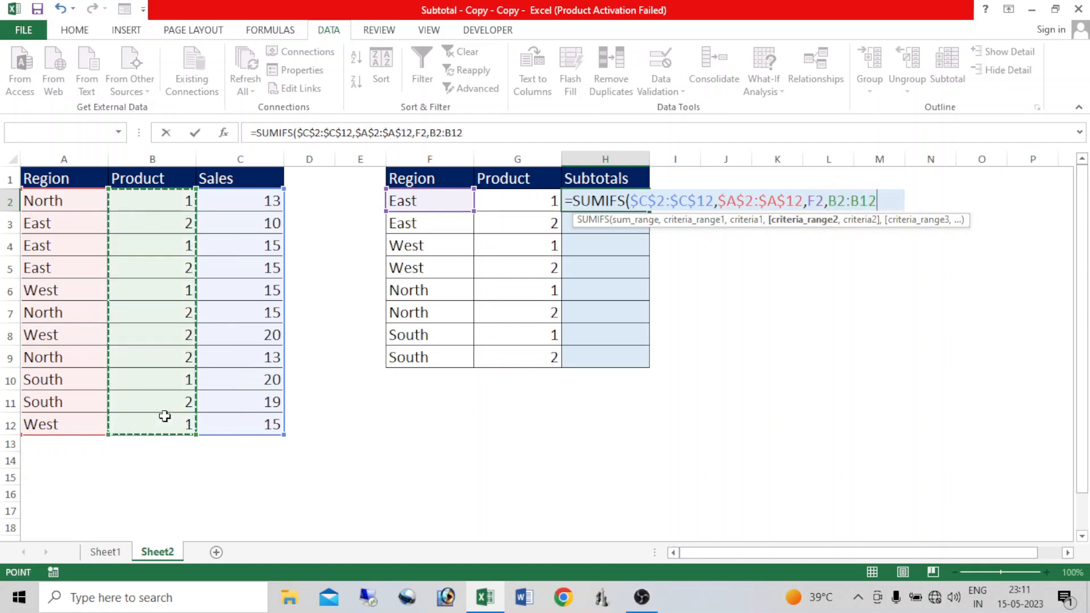
key("F4")
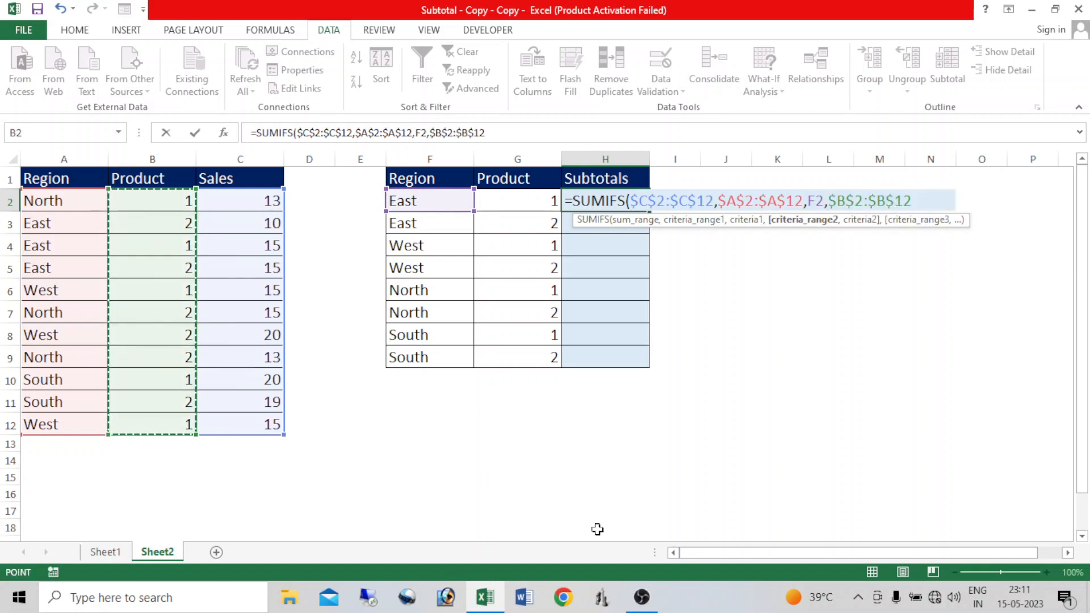
type(",")
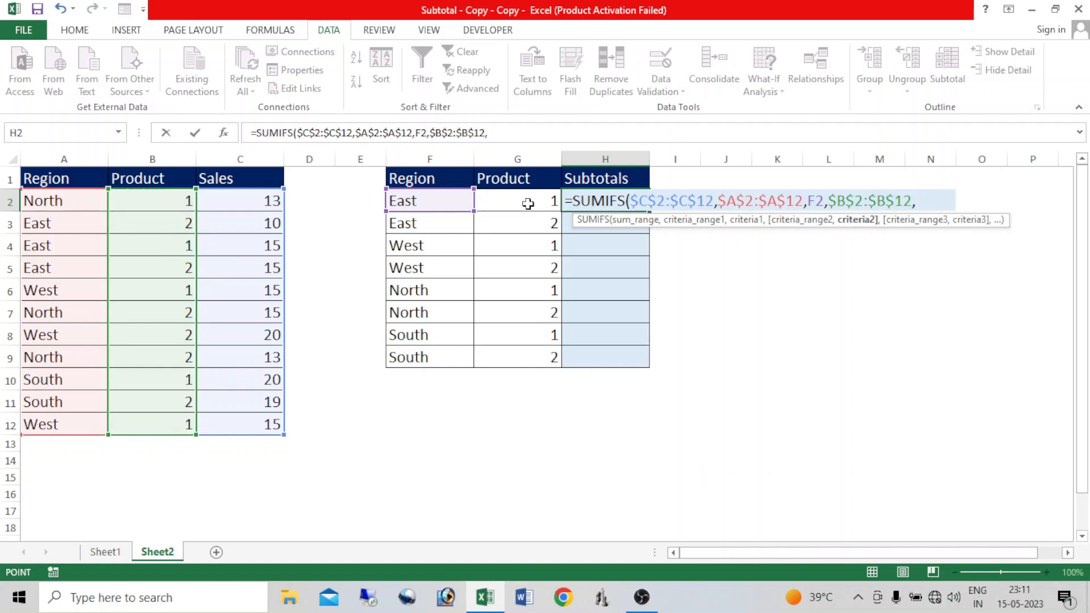
left_click(528, 203)
key("Return")
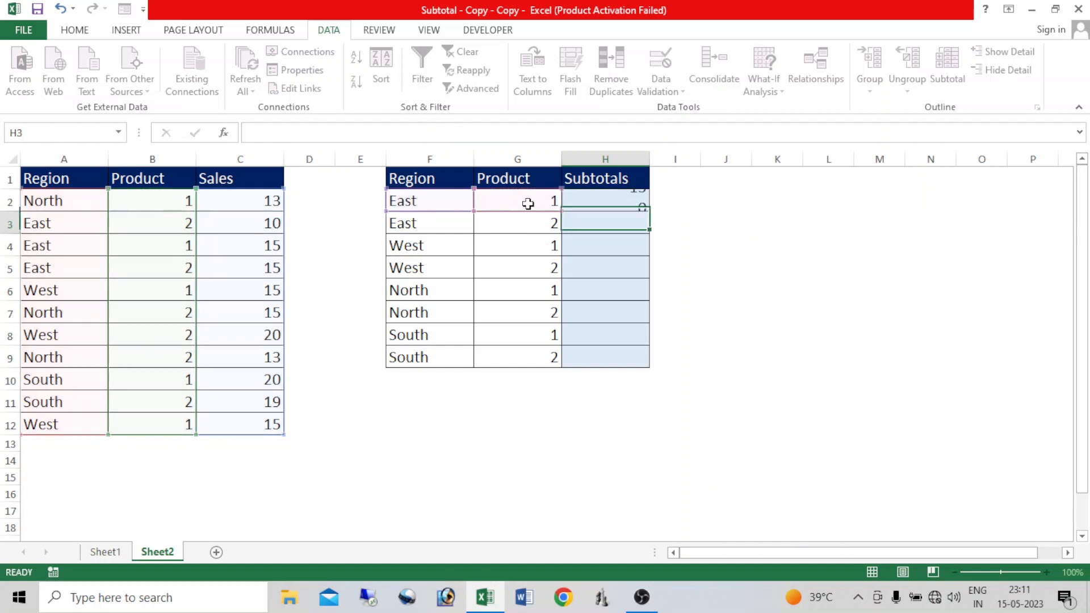
left_click(610, 204)
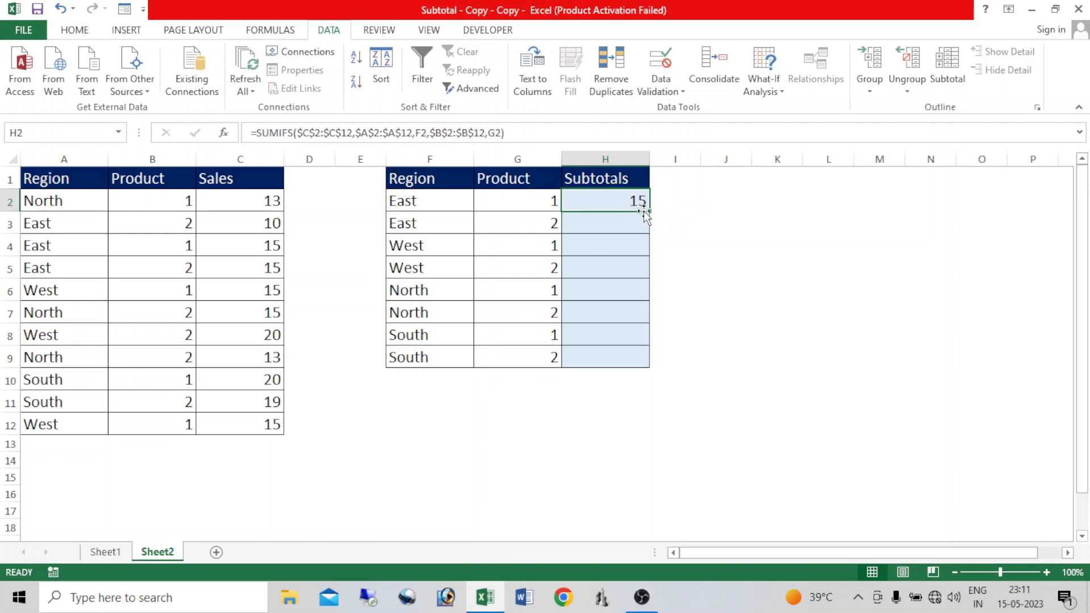
double_click(651, 212)
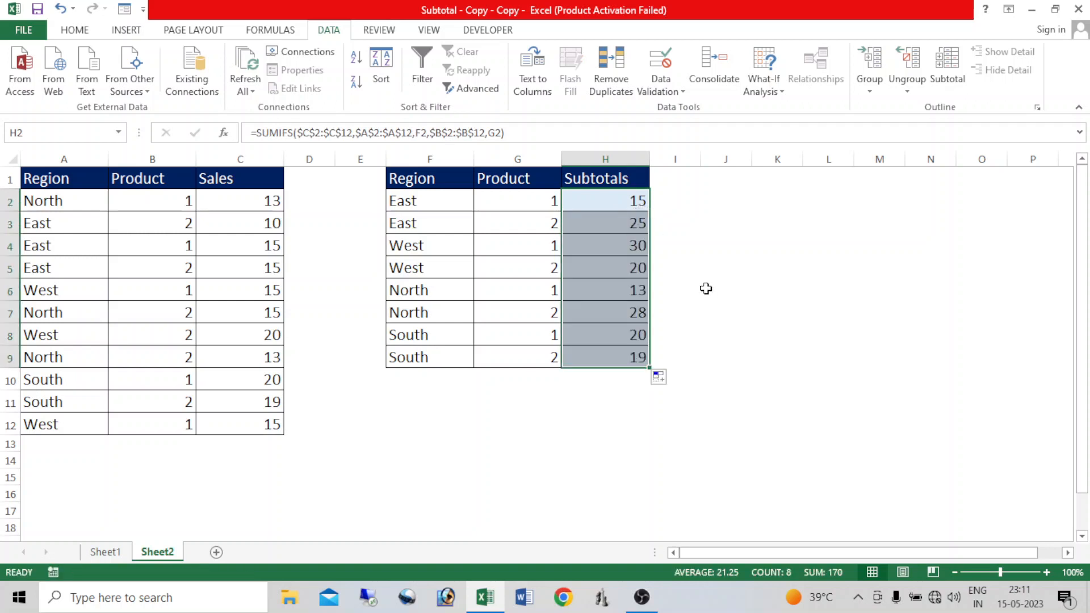
Step: Enter a record in row 13 directly below the source data: West, product 1, sales 10
left_click(66, 444)
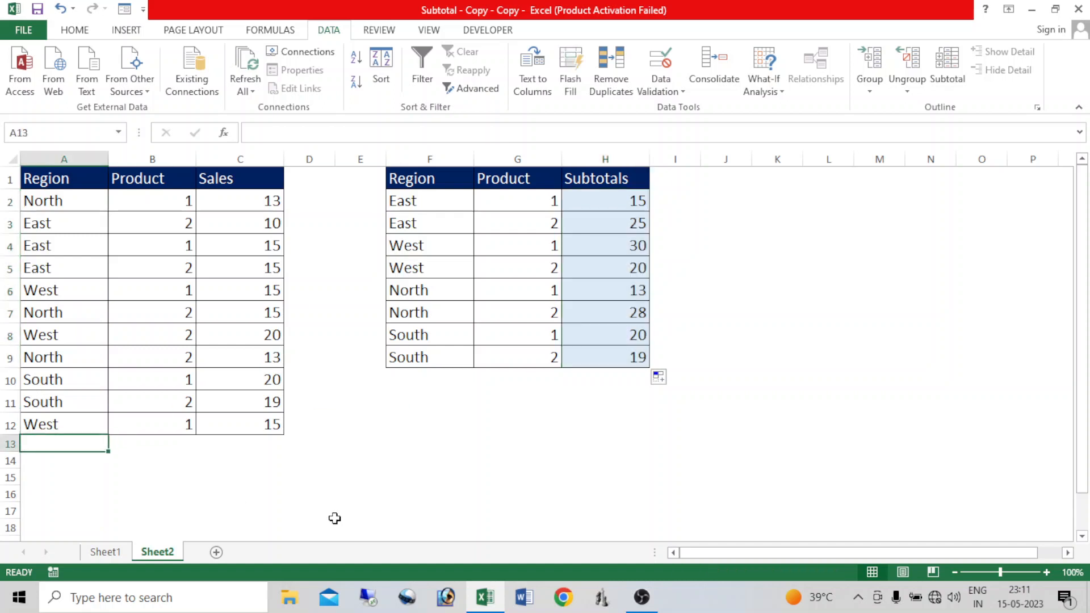
type("West")
key("Tab")
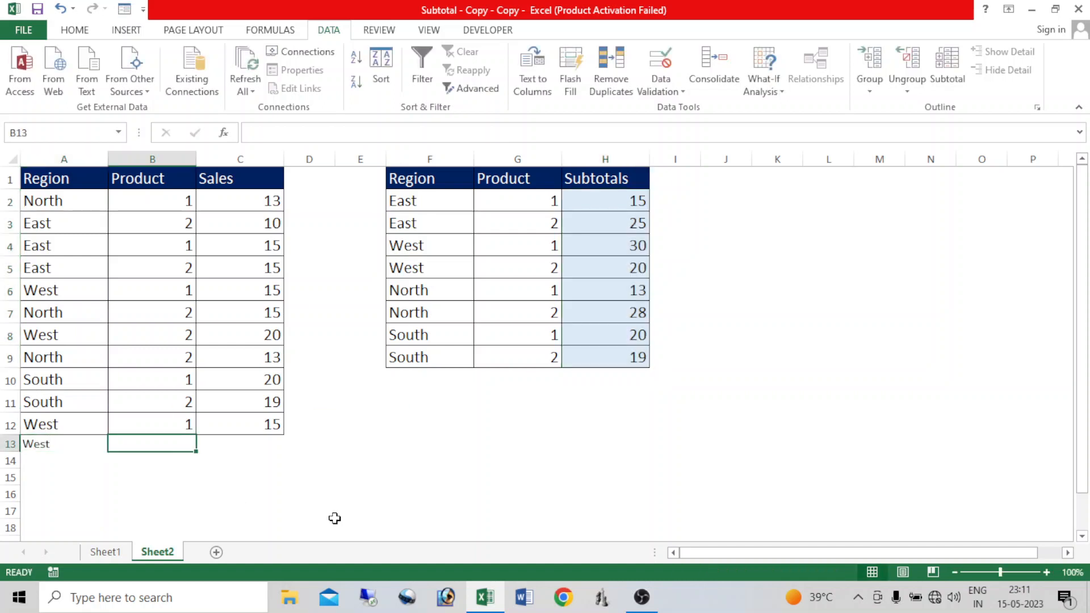
type("1")
key("Tab")
type("10")
key("Tab")
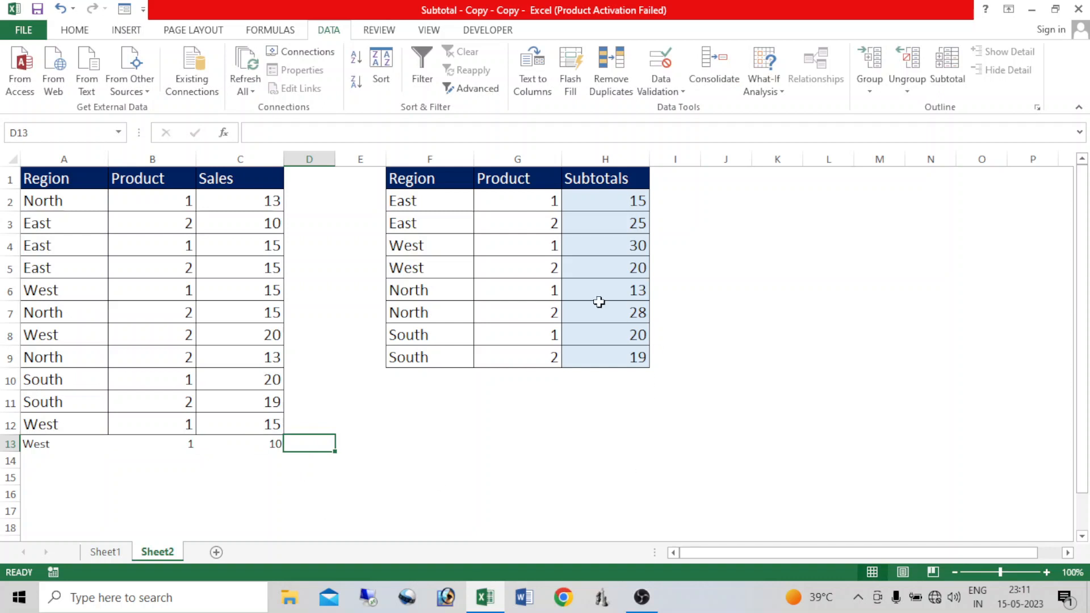
Step: Undo the record entered in row 13
key("ctrl+z")
key("ctrl+z")
key("ctrl+z")
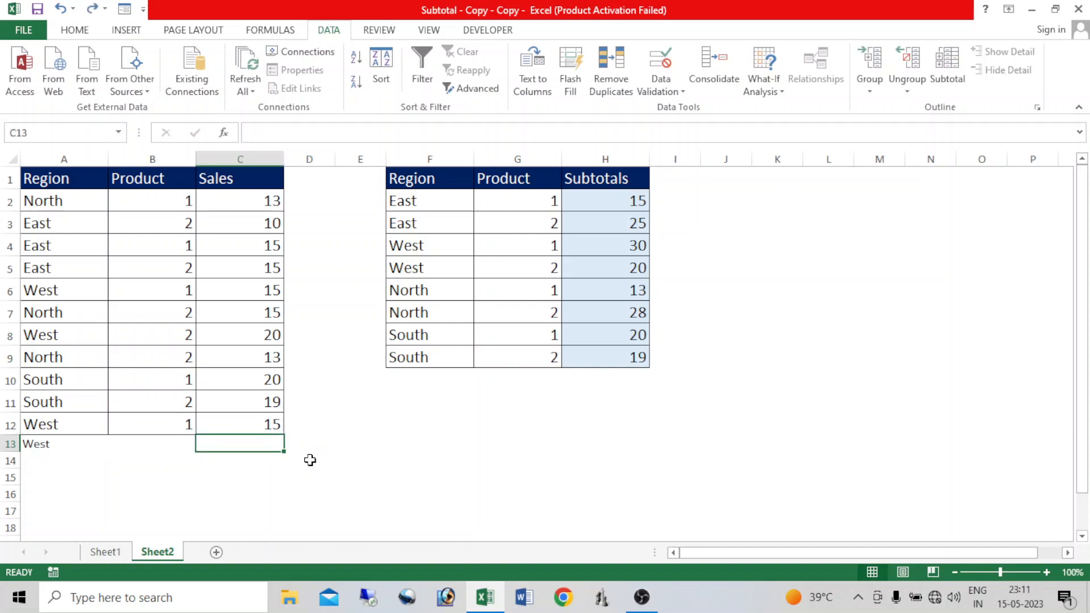
key("ctrl+s")
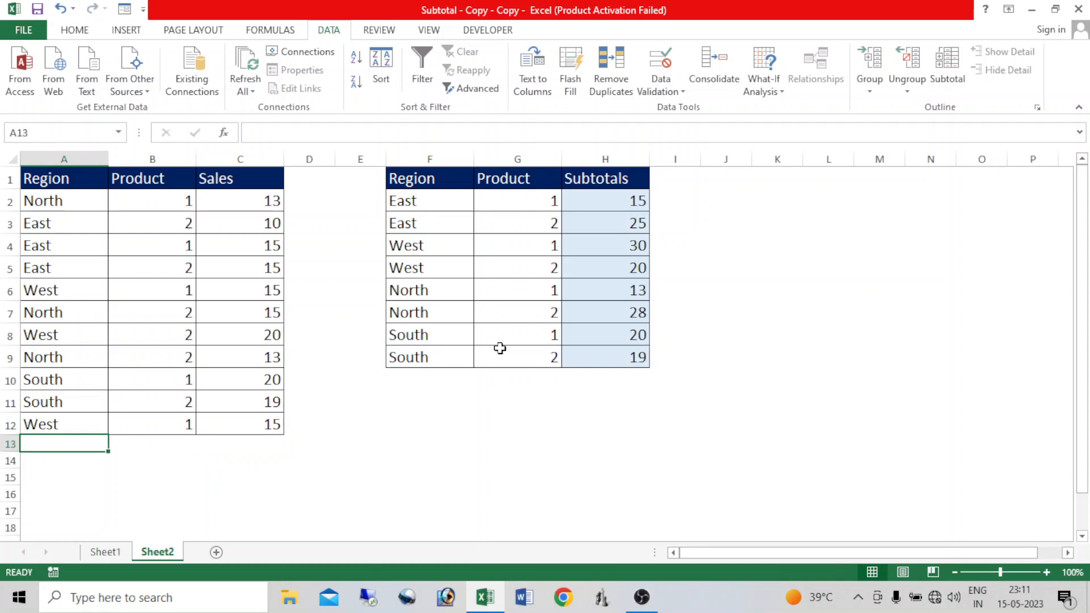
Step: Convert the source data A1:C12 into an Excel table with headers
left_click(167, 306)
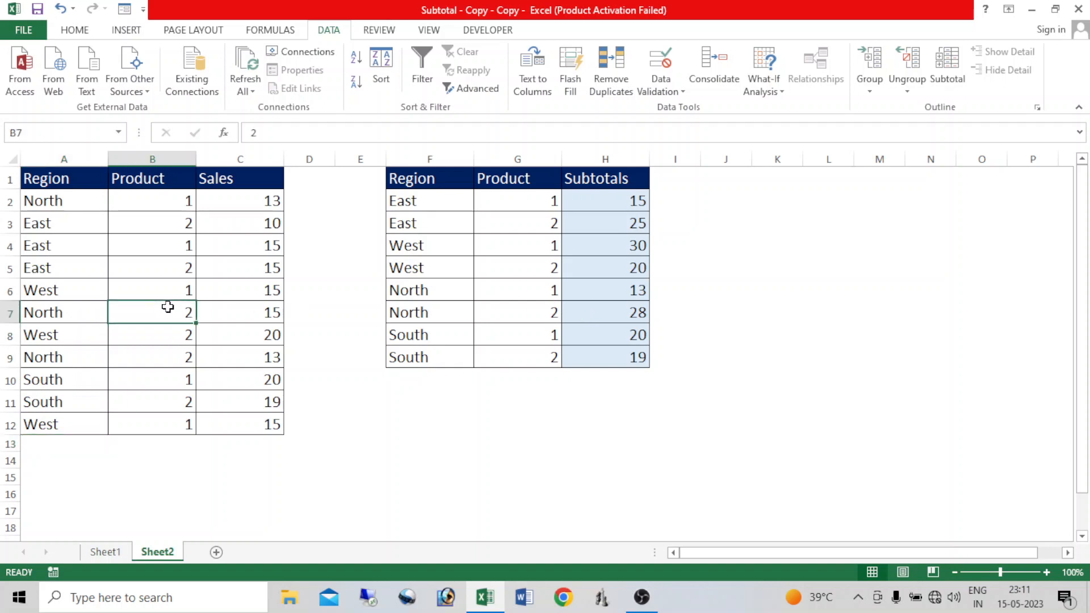
left_click(169, 285)
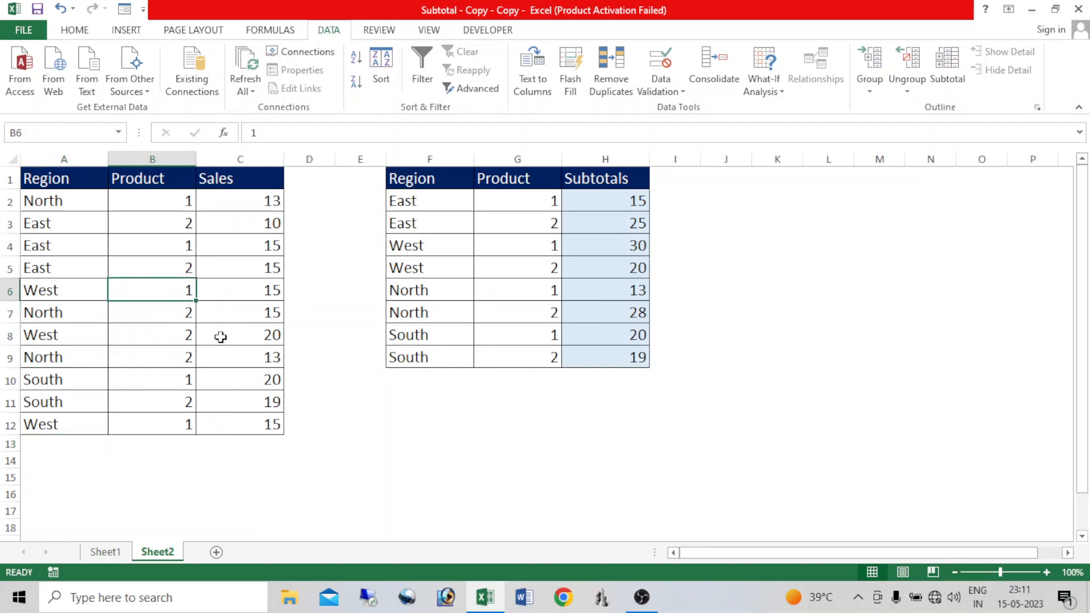
key("ctrl+t")
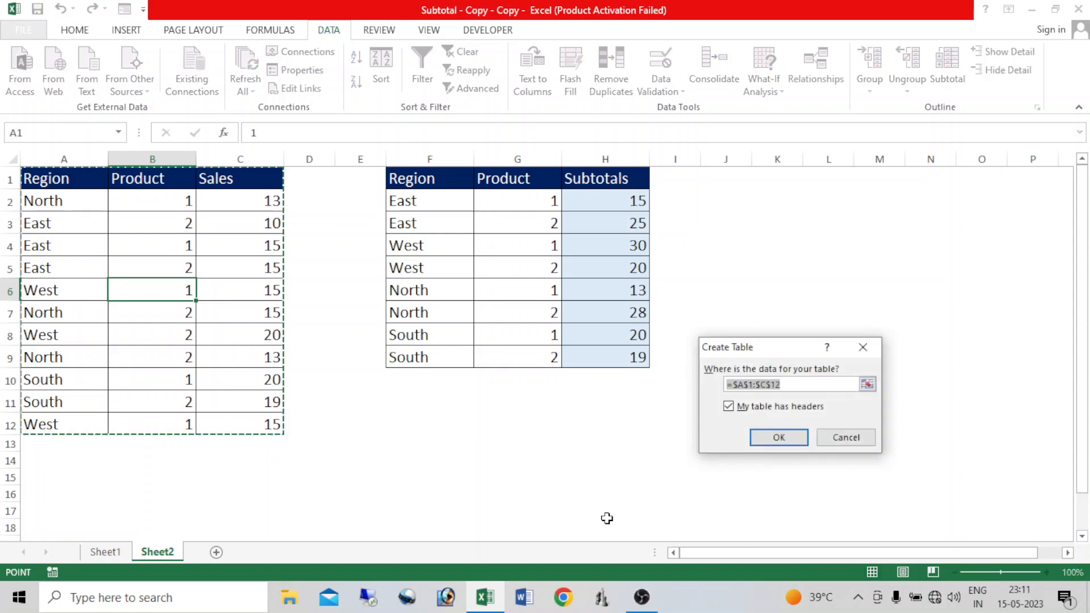
left_click(779, 434)
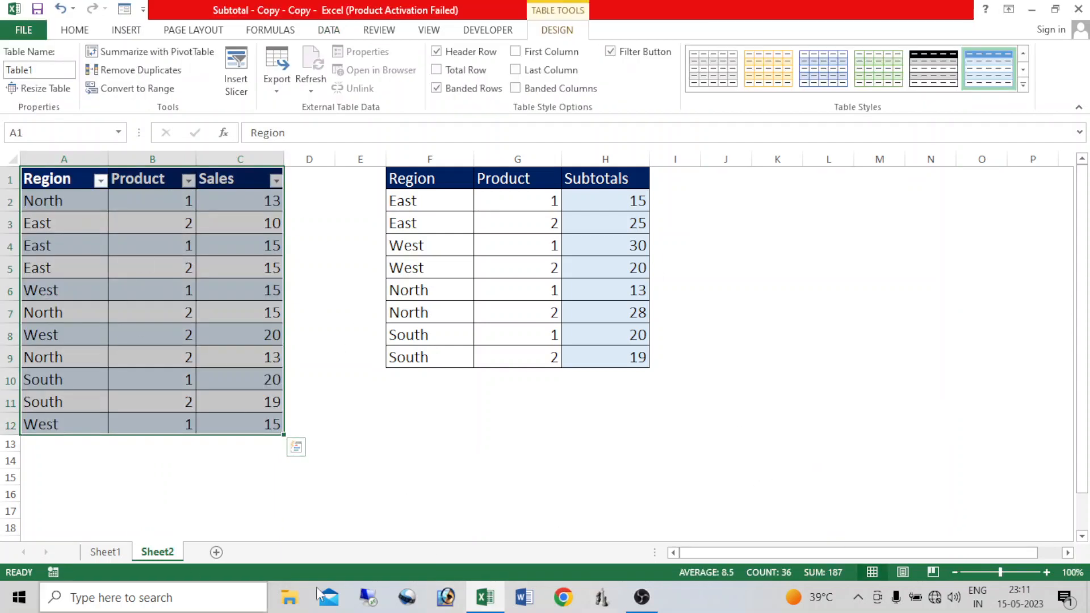
Step: Add a record to the source table in row 13 with West, product 1 and sales 10, and check the subtotal formula in H4
left_click(78, 444)
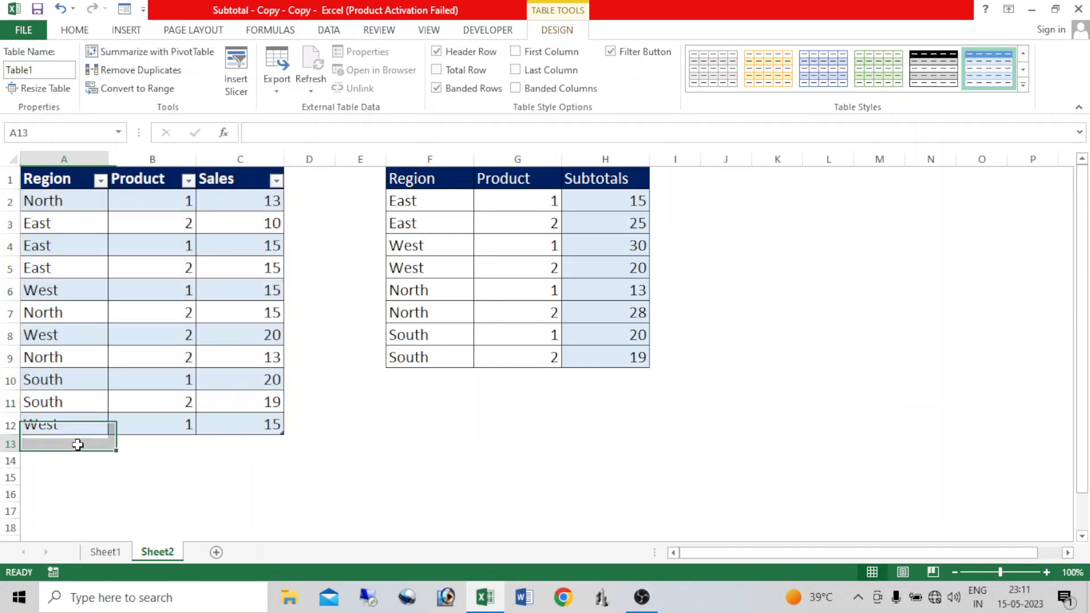
type("West")
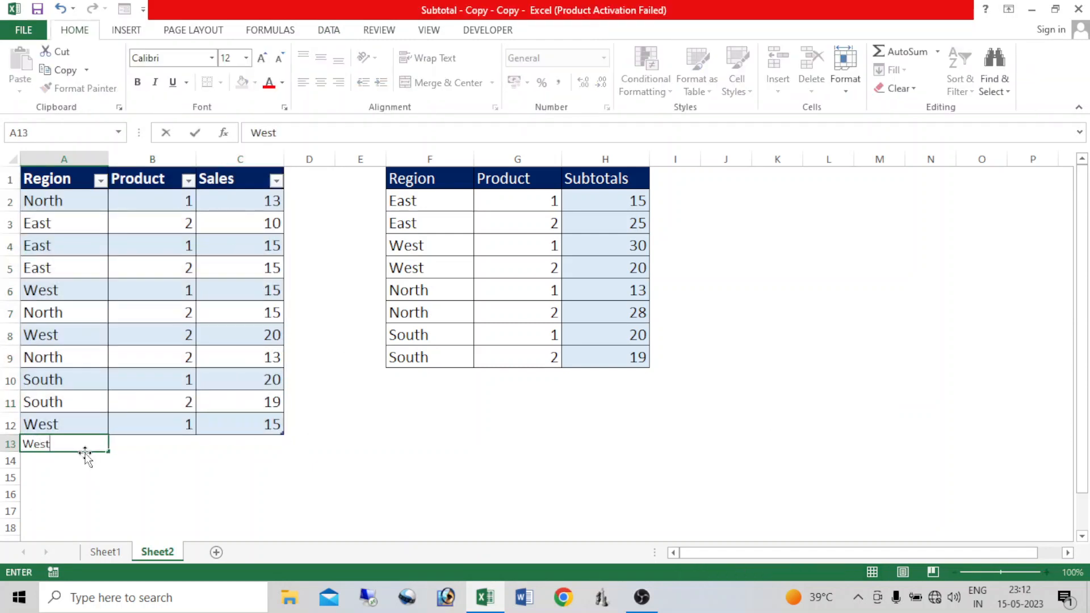
key("Tab")
type("1")
key("Tab")
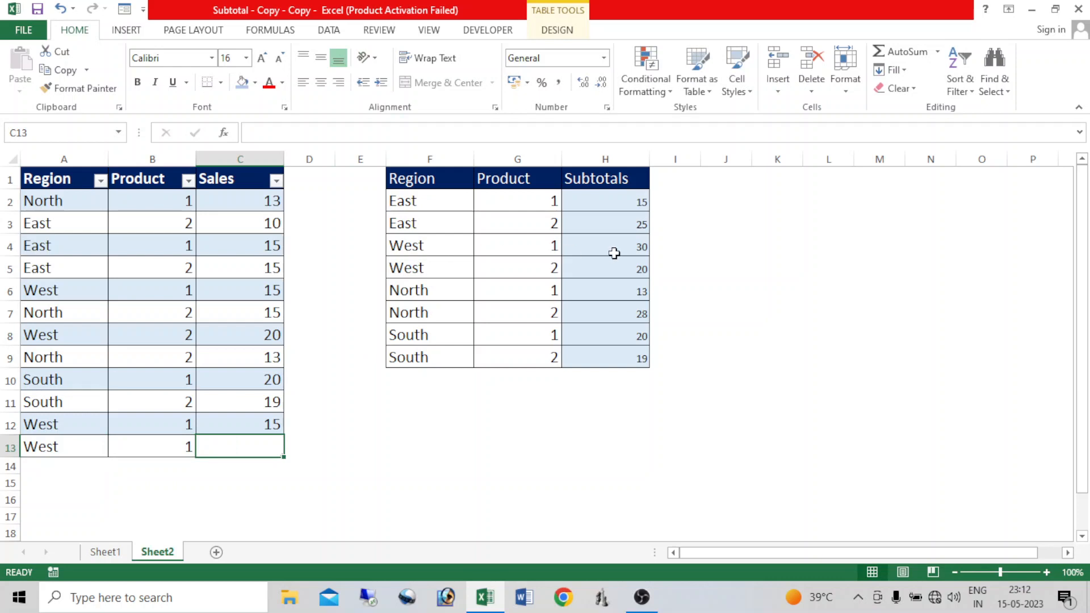
type("10")
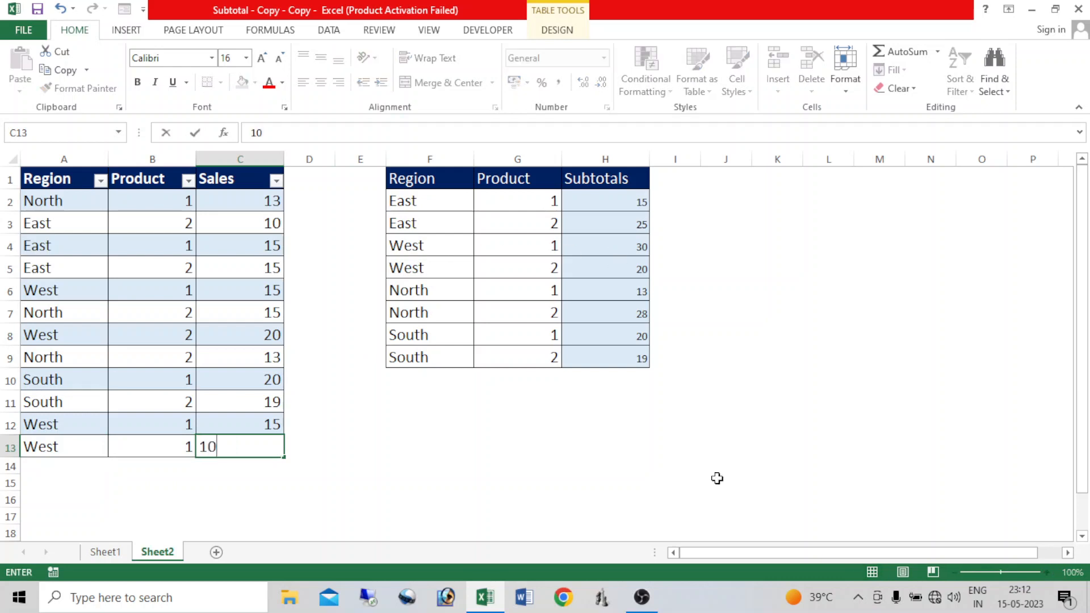
key("Return")
left_click(638, 248)
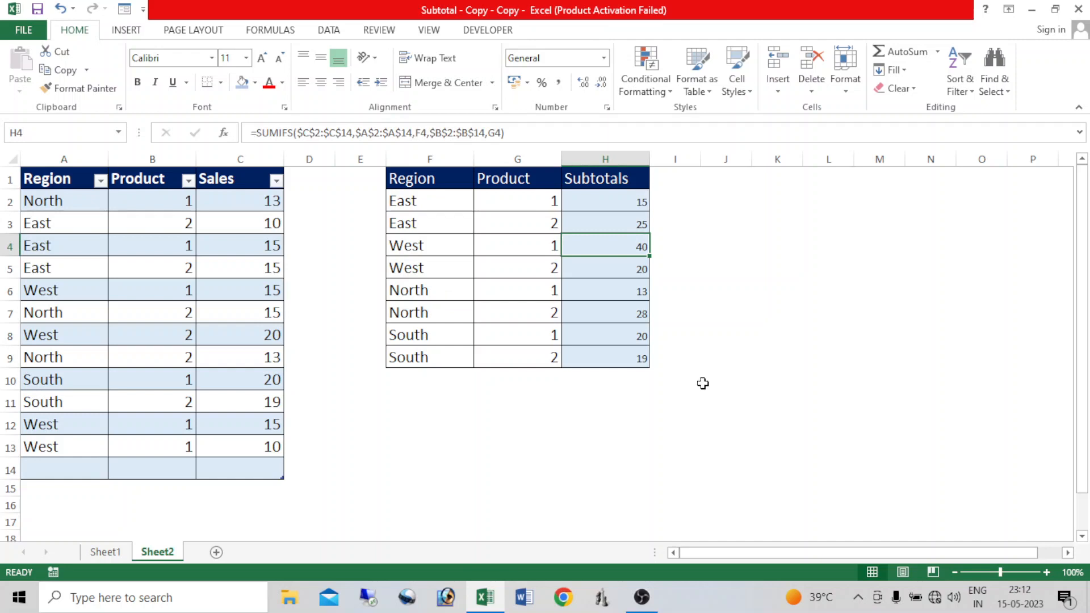
Step: Insert Sum subtotals of the Subtotals column at each change in Region in the F1:H9 summary range, with the summary below the data
left_click(504, 260)
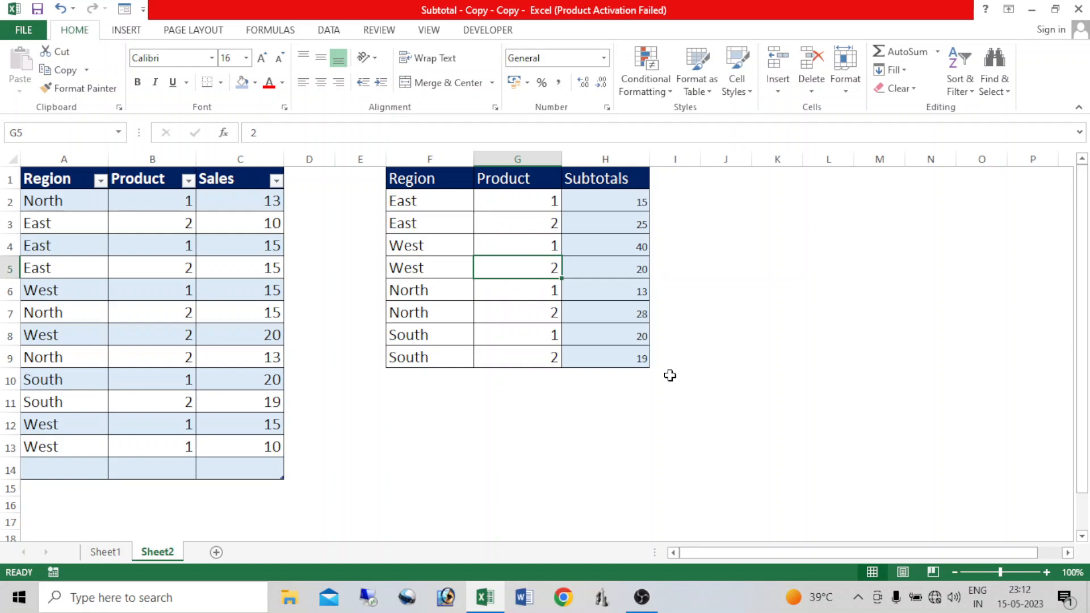
key("alt")
key("a")
key("b")
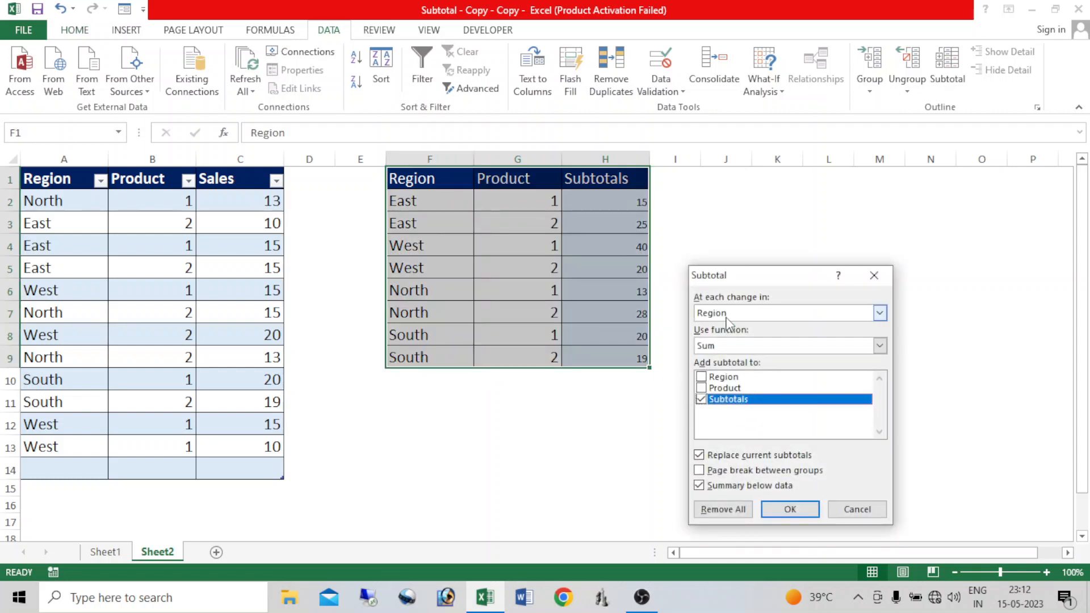
left_click(791, 509)
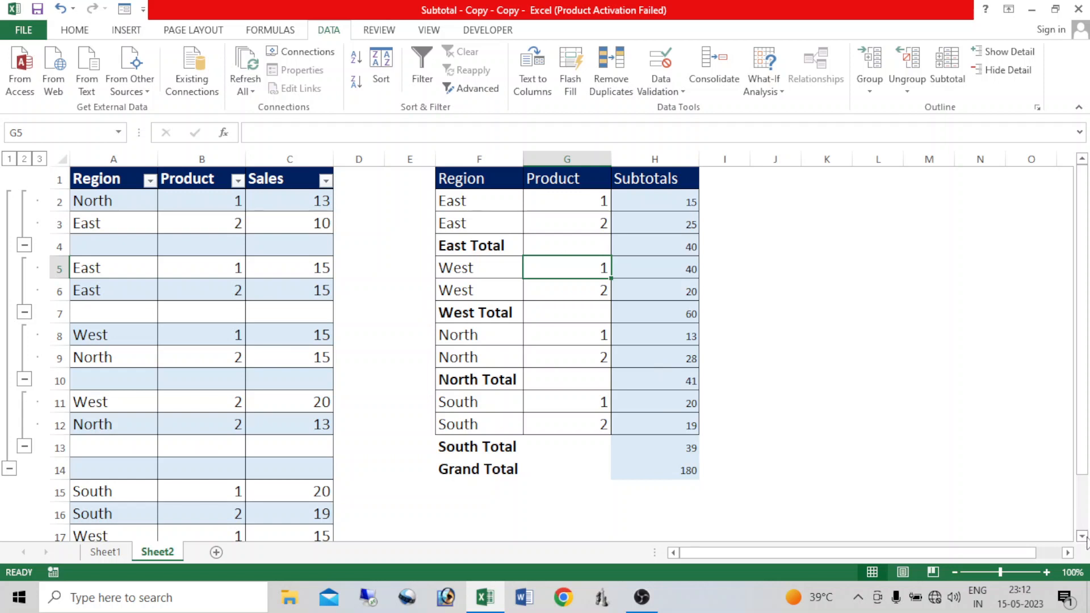
Step: Add a record to the source table in row 19 with South, product 2 and sales 10, and check the subtotal formula in H12
scroll(286, 511, "down", 4)
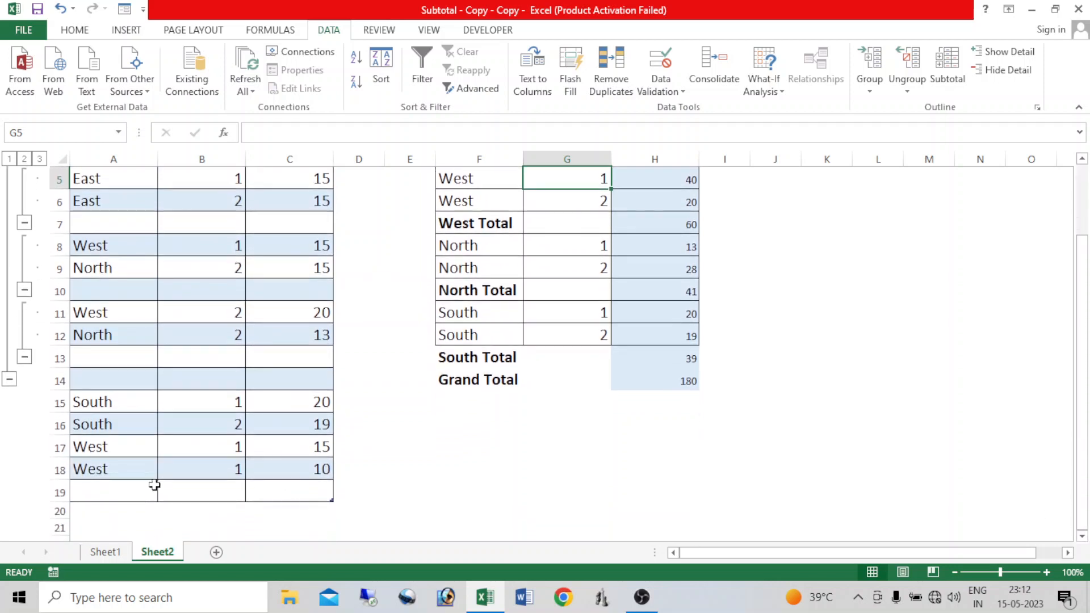
left_click(105, 489)
type("South")
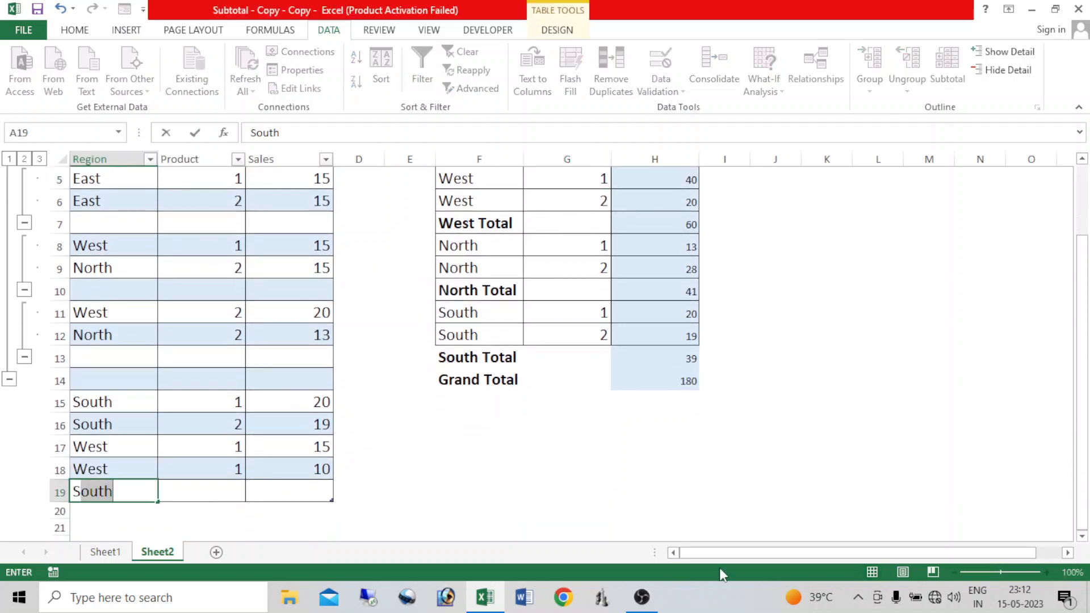
key("Tab")
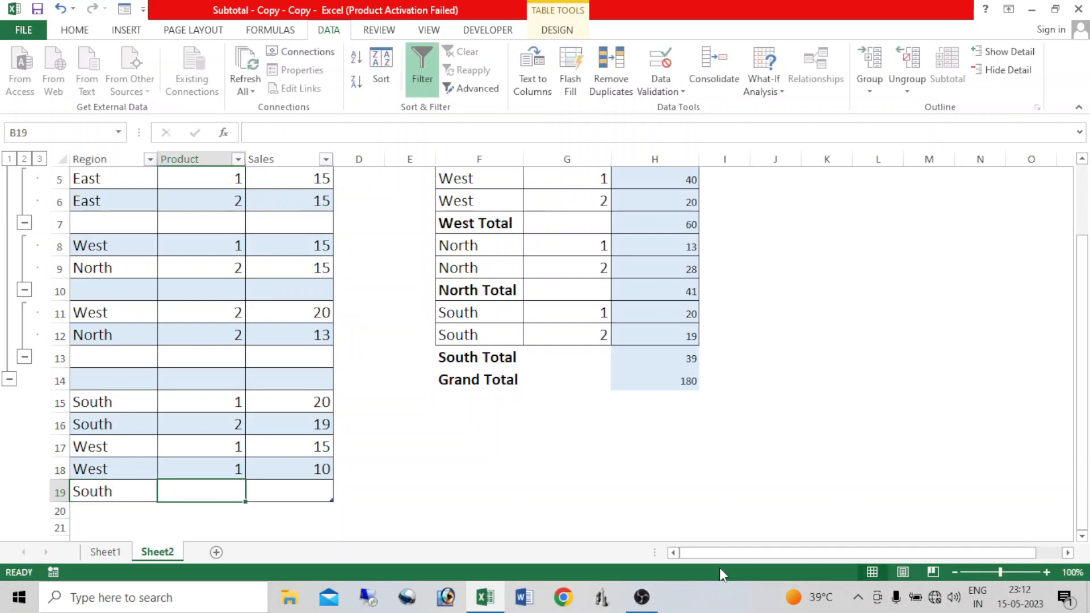
type("2")
key("Tab")
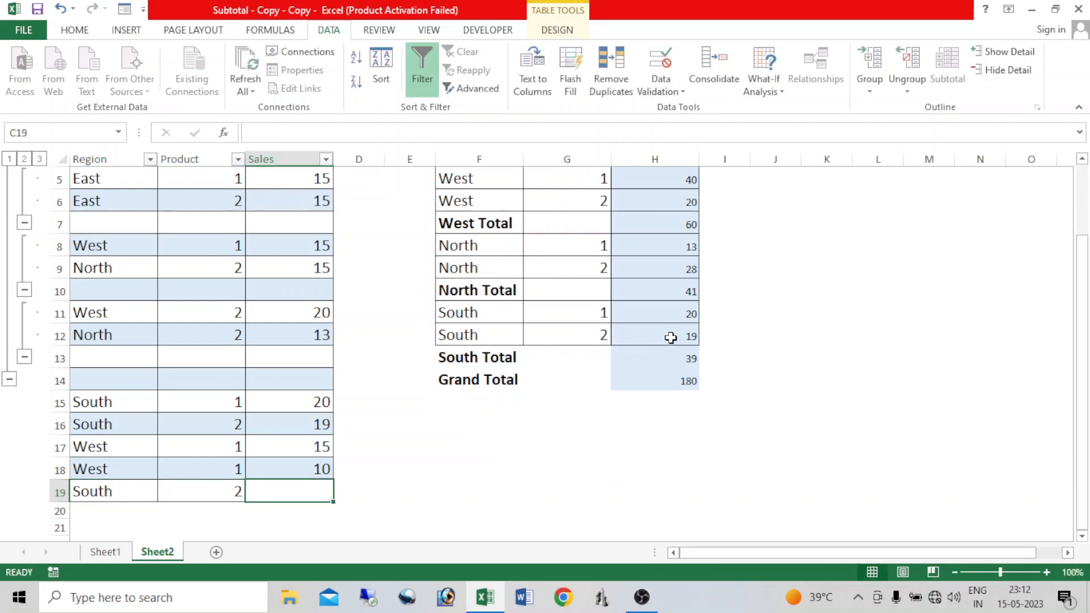
type("10")
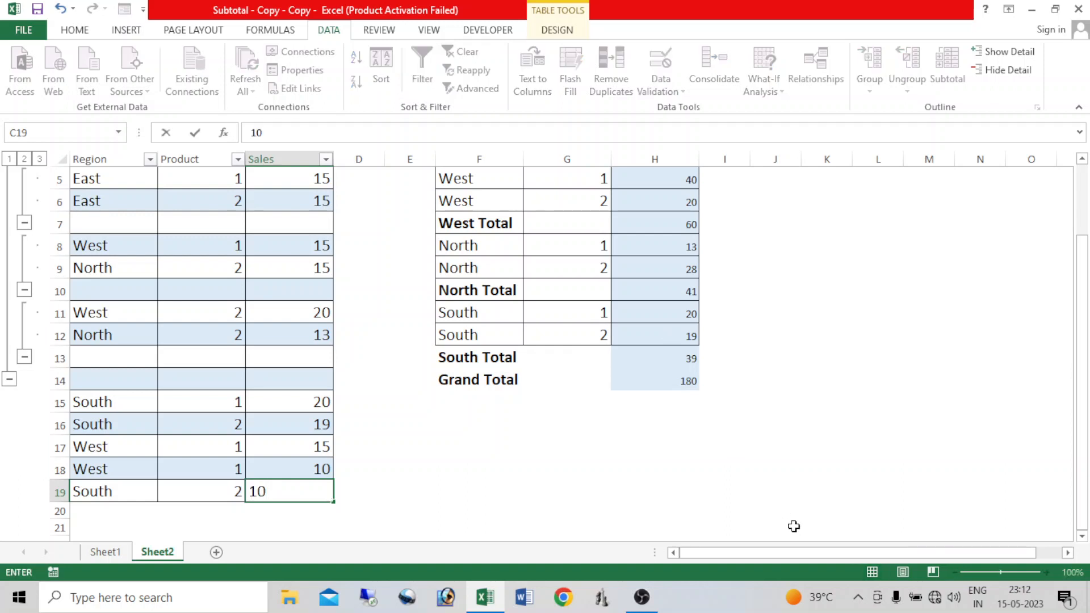
key("Return")
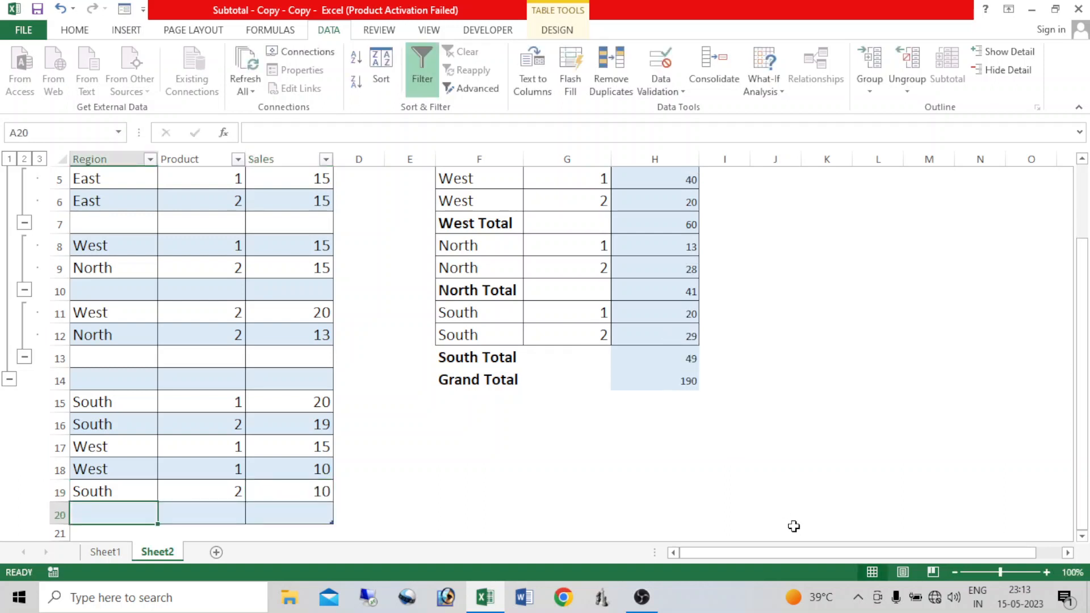
left_click(661, 340)
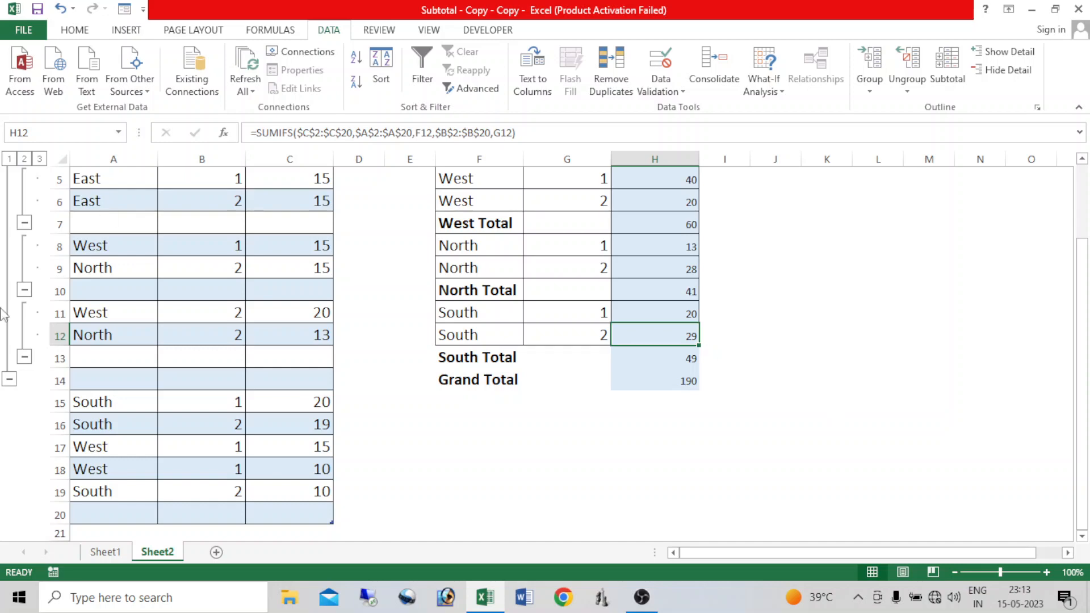
left_click(113, 558)
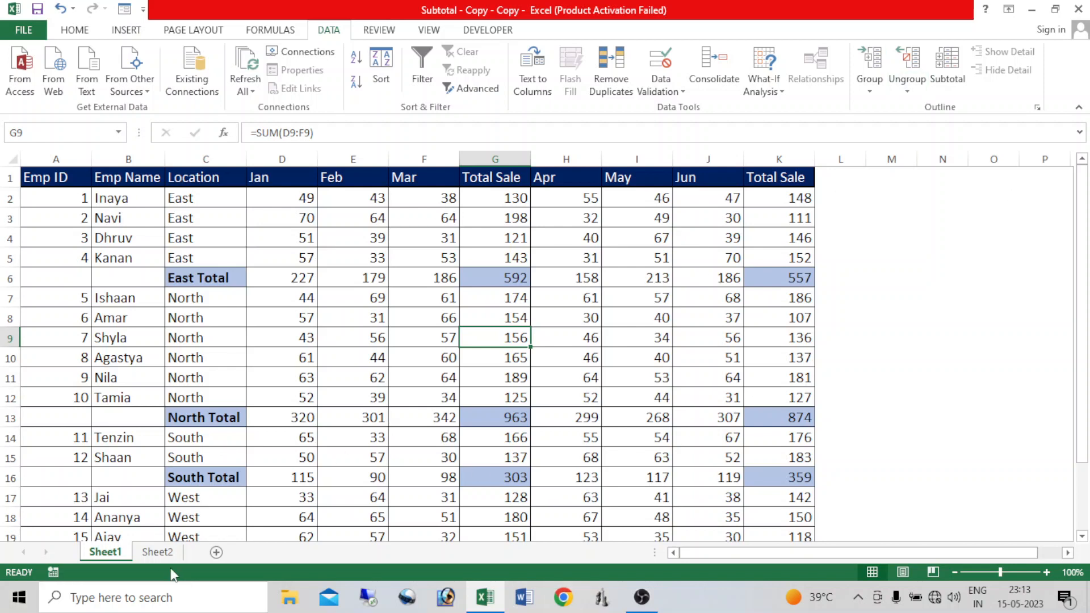
left_click(154, 552)
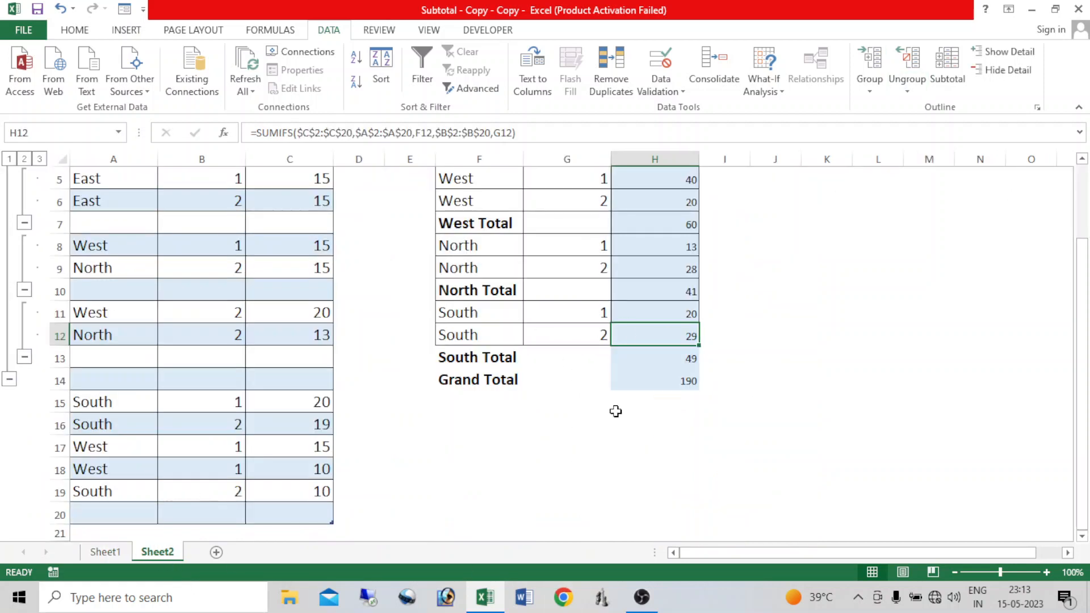